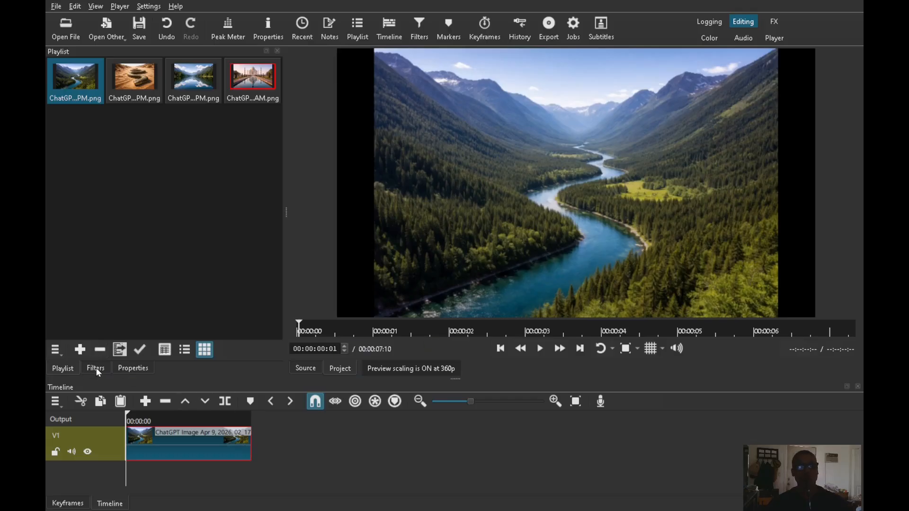
- Add a Size, Position & Rotate filter to the river clip, set its zoom to 120%, and copy the filter
{"action": "left_click", "coordinate": [419, 26]}
{"action": "left_click", "coordinate": [58, 162]}
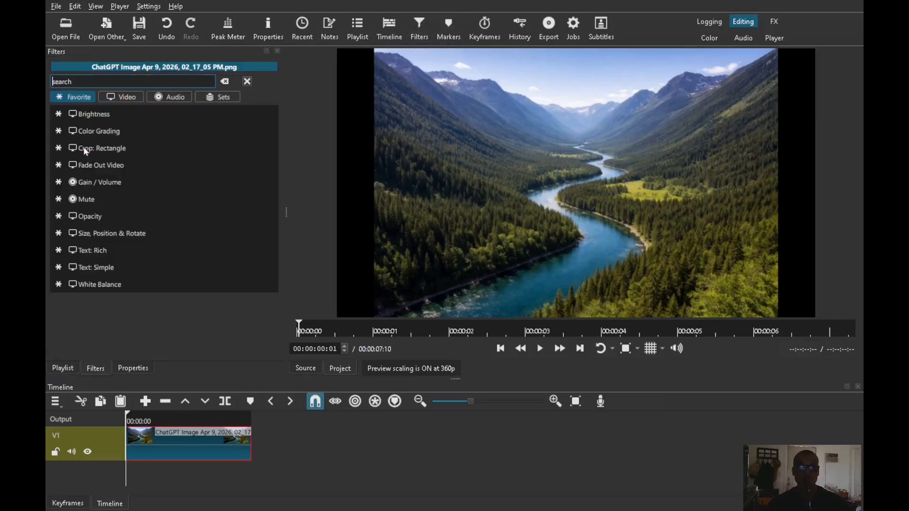
{"action": "type", "text": "siz"}
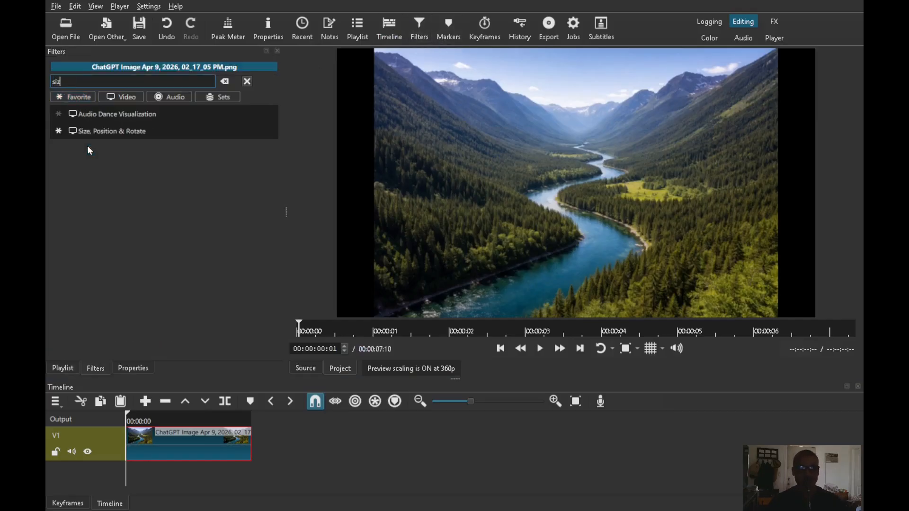
{"action": "left_click", "coordinate": [113, 135]}
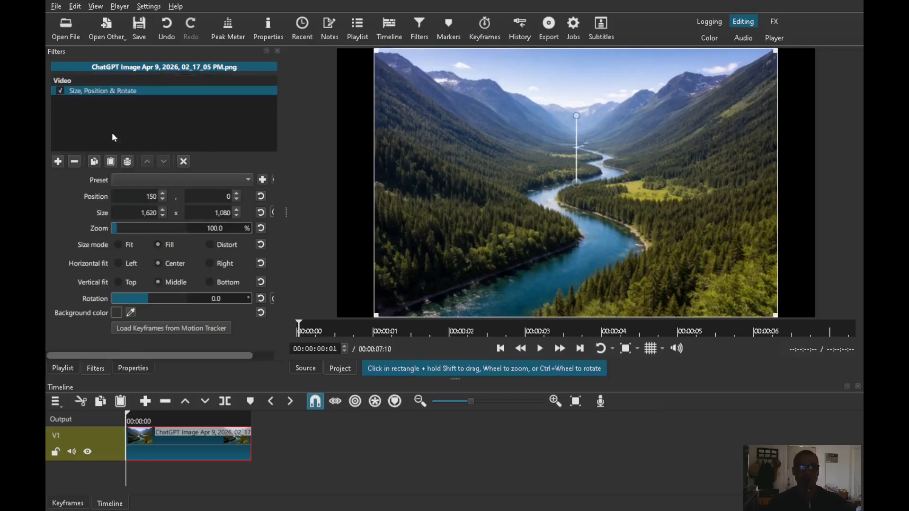
{"action": "left_click", "coordinate": [213, 230]}
{"action": "type", "text": "2"}
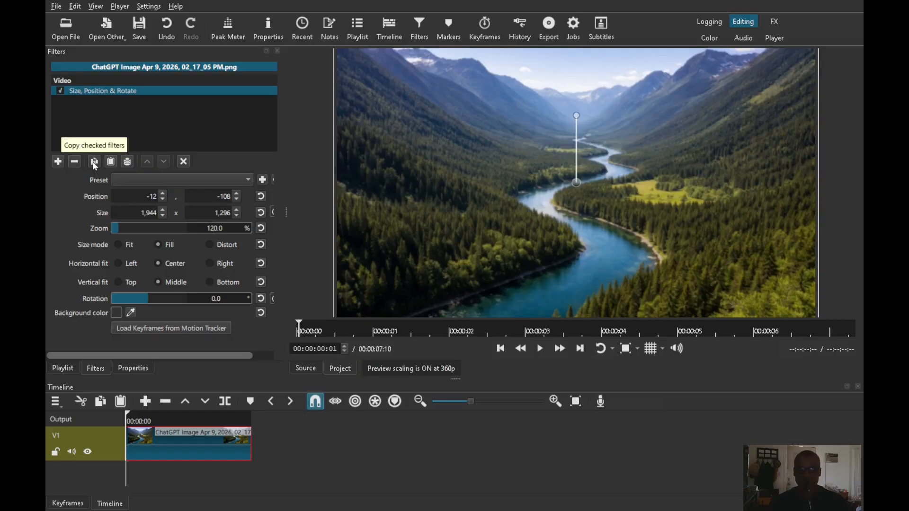
- Place the snake, lake and palace images from the playlist together on track V1, leaving a gap after the river clip
{"action": "left_click", "coordinate": [62, 374]}
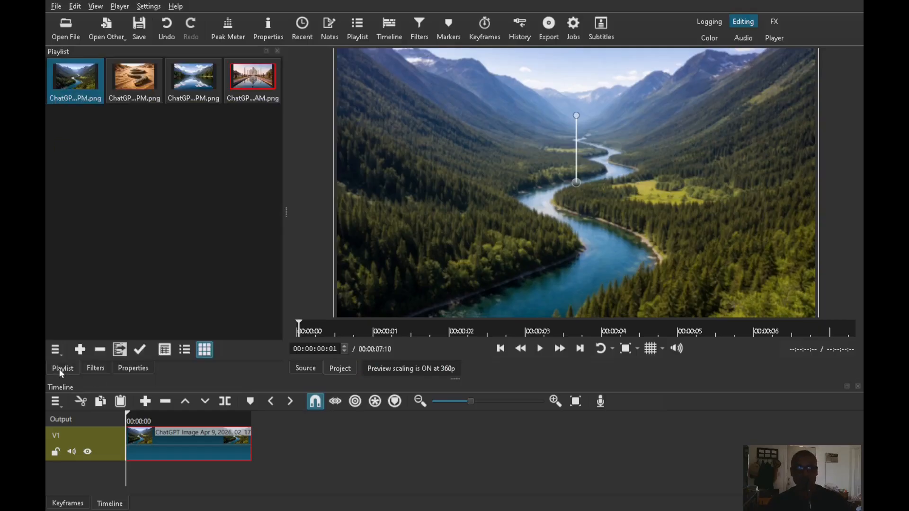
{"action": "left_click", "coordinate": [134, 94]}
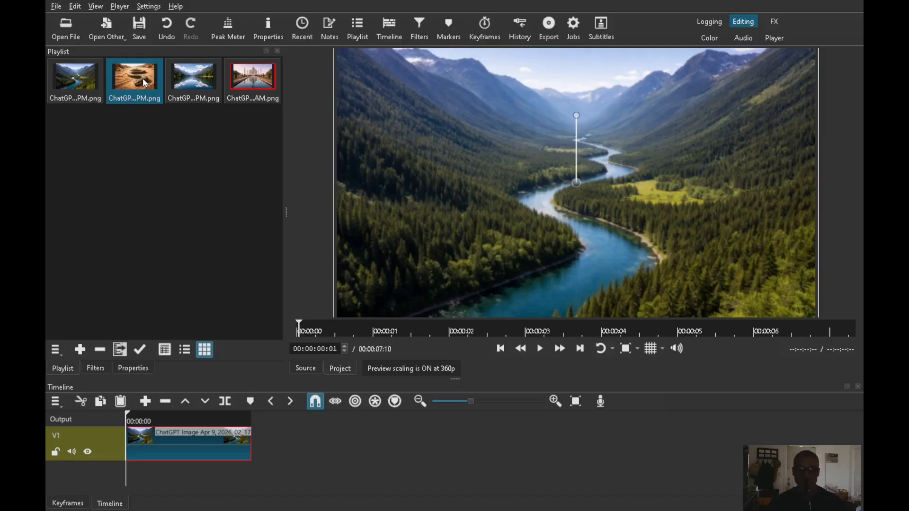
{"action": "left_click", "coordinate": [259, 86], "text": "shift"}
{"action": "left_click_drag", "start_coordinate": [193, 77], "coordinate": [507, 440]}
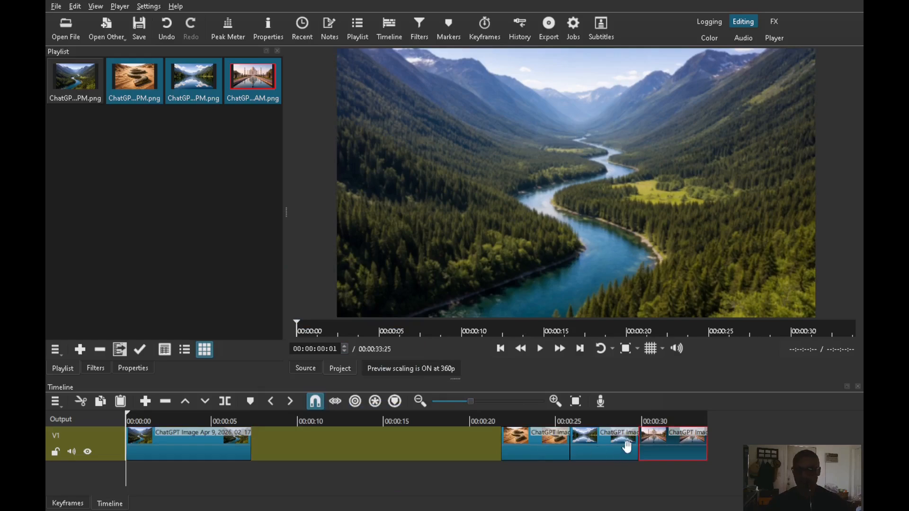
- Apply the copied filters to the three newly placed clips and check each one in the preview
{"action": "left_click", "coordinate": [534, 438], "text": "shift"}
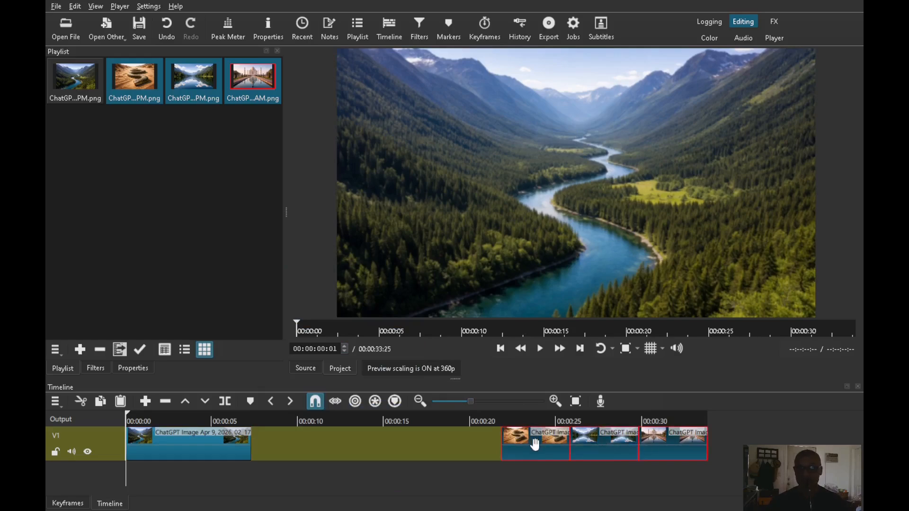
{"action": "right_click", "coordinate": [536, 443]}
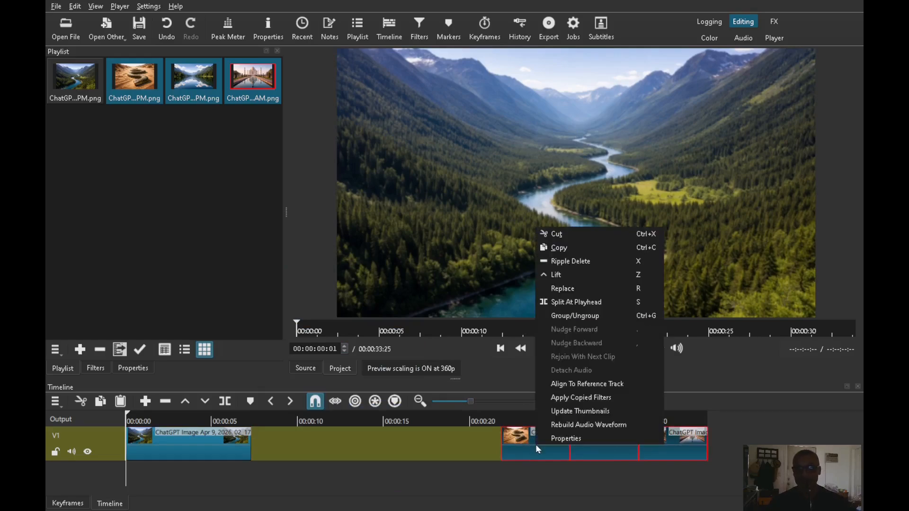
{"action": "left_click", "coordinate": [620, 397]}
{"action": "left_click", "coordinate": [533, 419]}
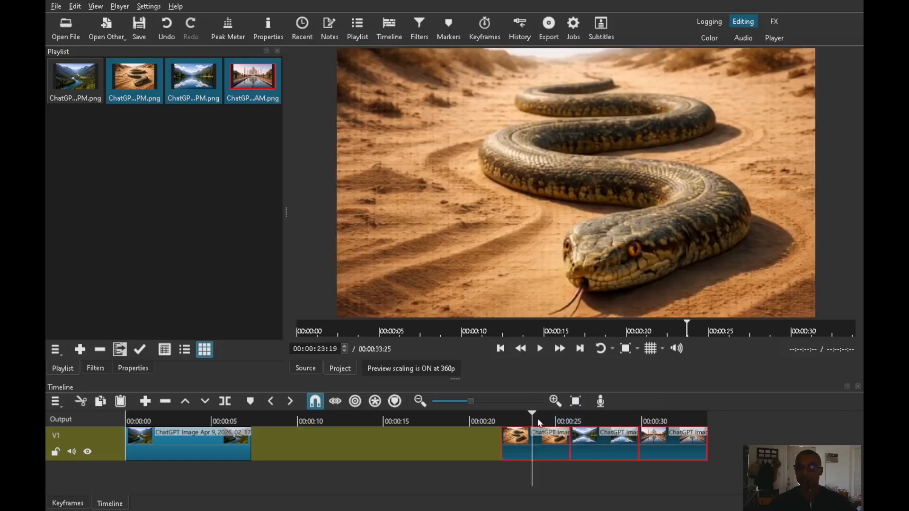
{"action": "left_click", "coordinate": [588, 420]}
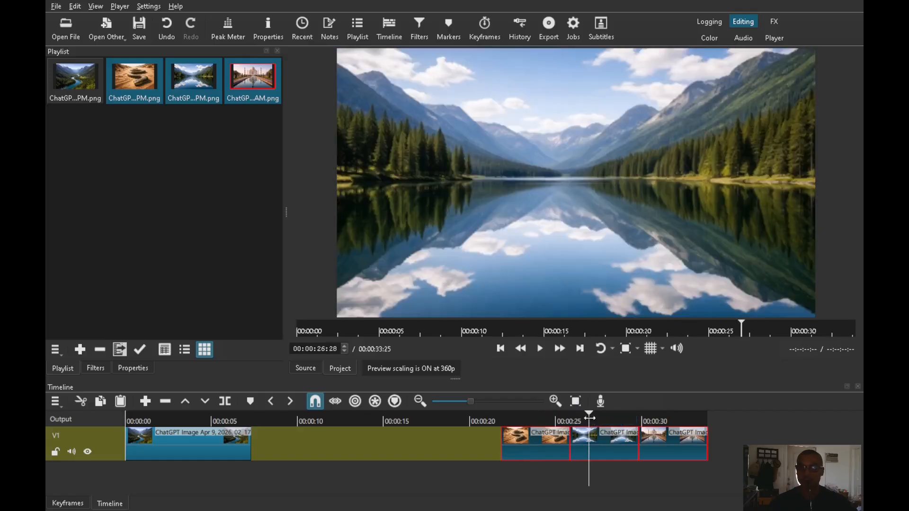
{"action": "left_click", "coordinate": [655, 418]}
- Move the snake clip on V1 directly against the end of the river clip, keeping snapping enabled
{"action": "left_click", "coordinate": [550, 440]}
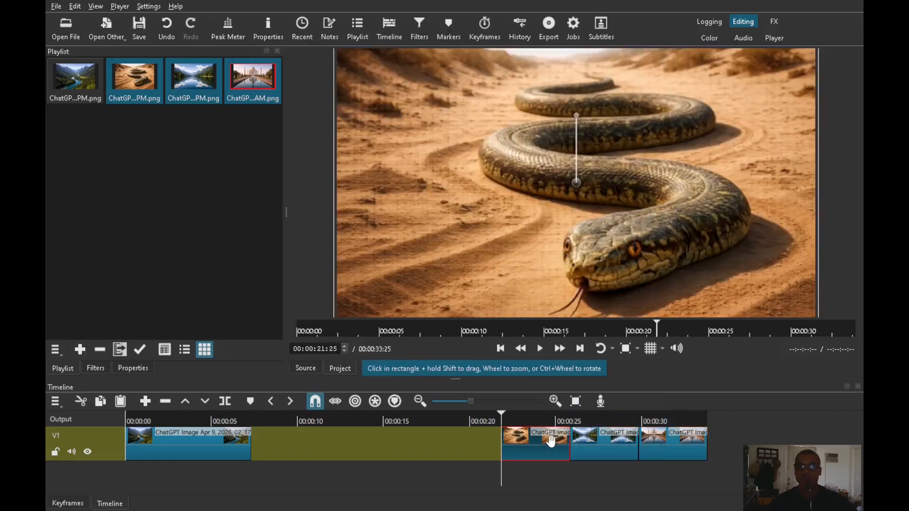
{"action": "left_click_drag", "start_coordinate": [551, 440], "coordinate": [303, 447]}
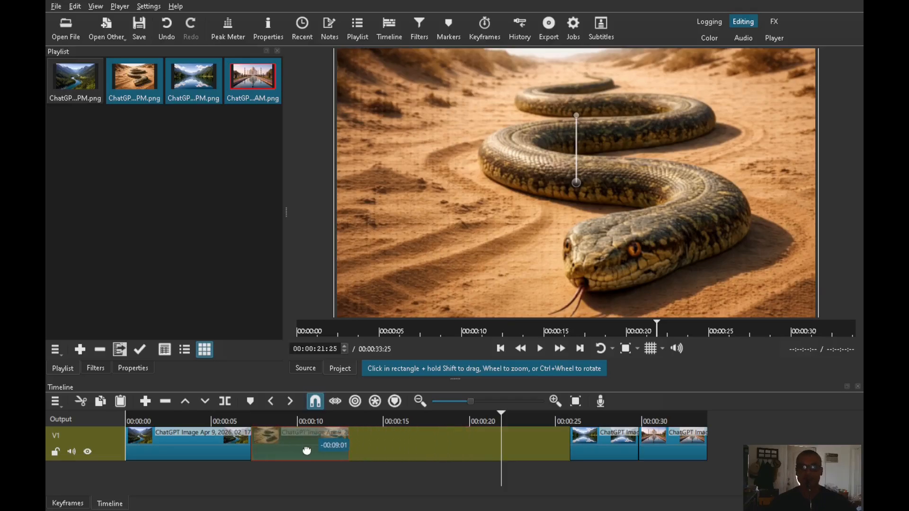
{"action": "left_click", "coordinate": [318, 402]}
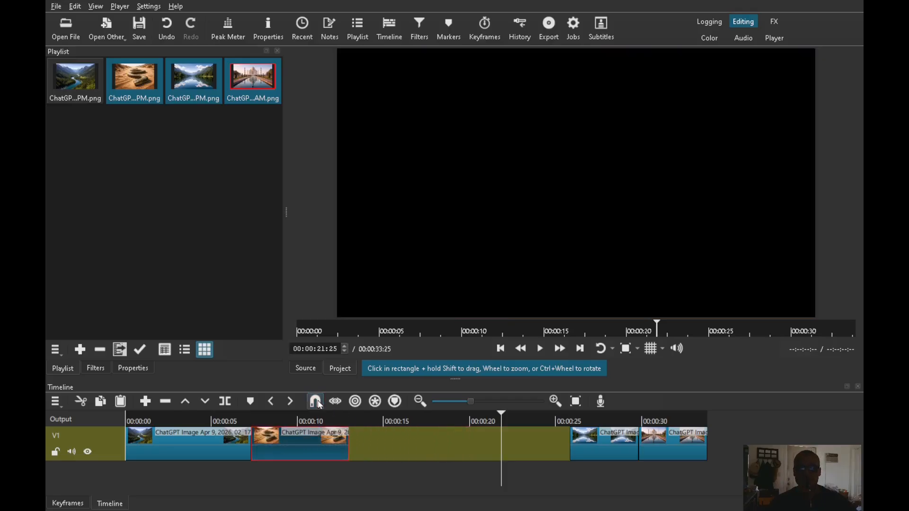
{"action": "left_click", "coordinate": [317, 403]}
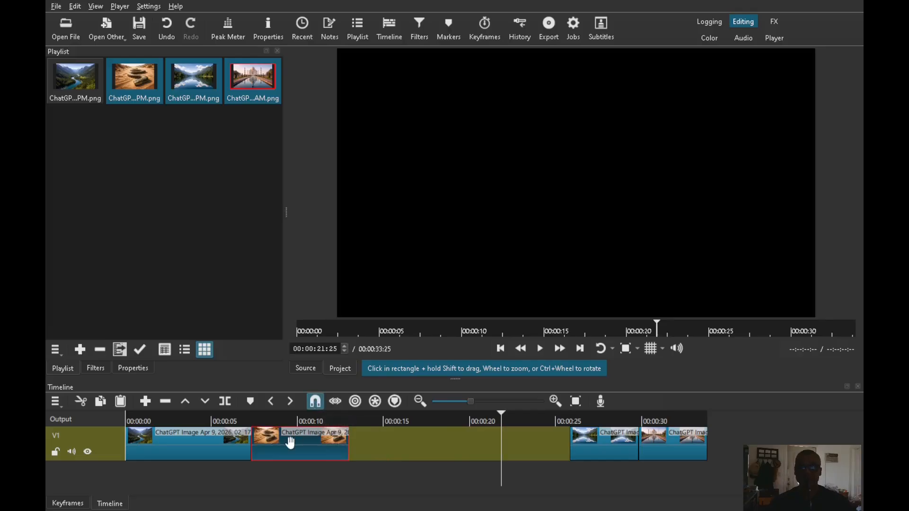
{"action": "mouse_move", "coordinate": [290, 442]}
{"action": "left_mouse_down"}
{"action": "mouse_move", "coordinate": [337, 442]}
{"action": "mouse_move", "coordinate": [300, 441]}
{"action": "left_mouse_up"}
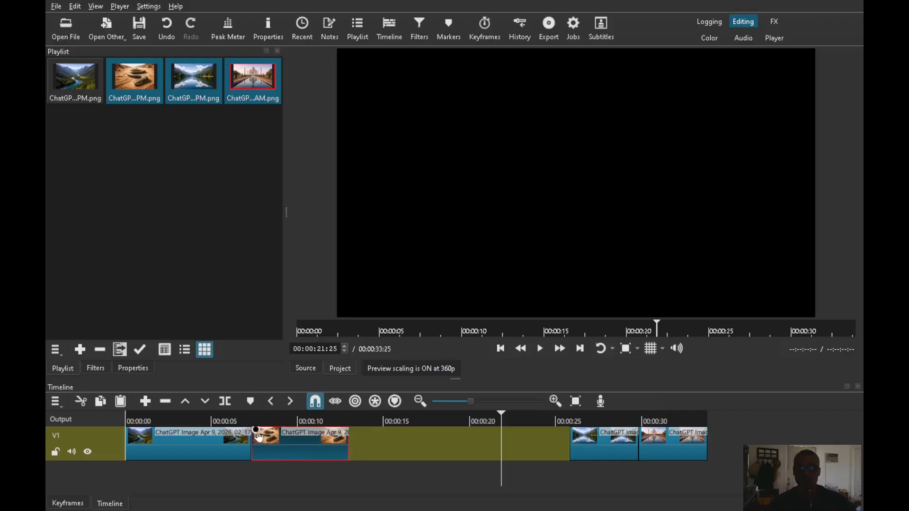
- Fade in the snake clip, fade out the river clip over about 01:06, and play back the cut between them
{"action": "left_click_drag", "start_coordinate": [259, 437], "coordinate": [221, 441]}
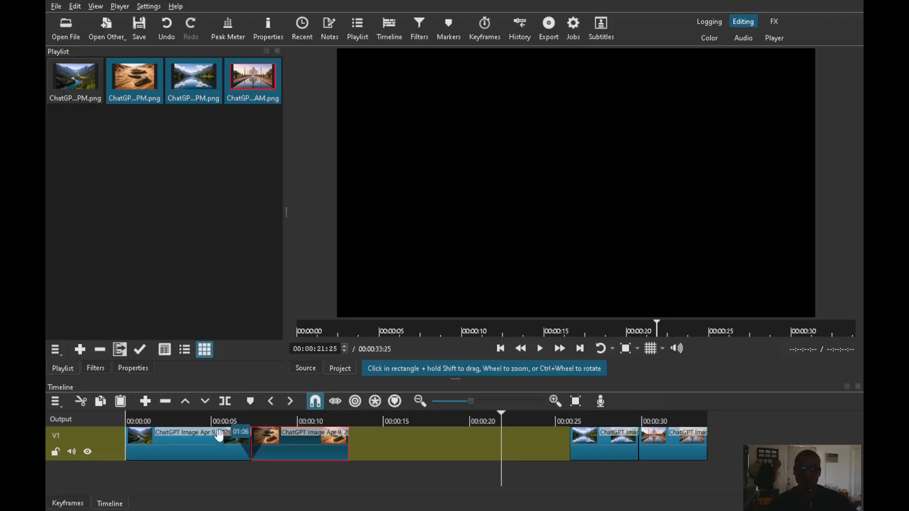
{"action": "left_click", "coordinate": [211, 420]}
{"action": "left_click", "coordinate": [117, 455]}
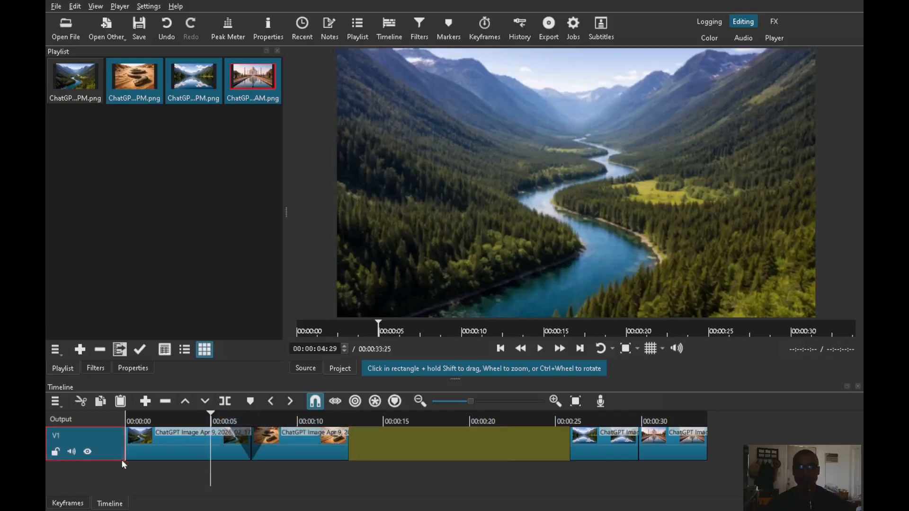
{"action": "key", "text": "space"}
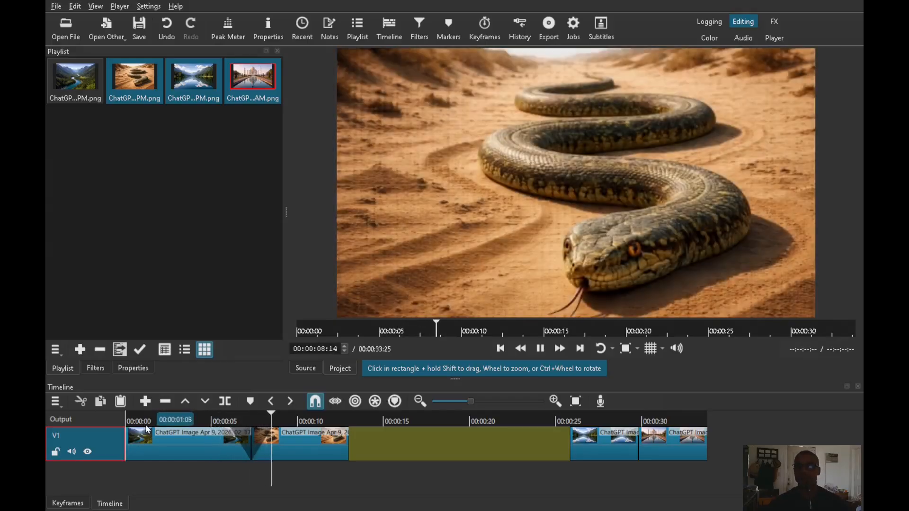
{"action": "key", "text": "space"}
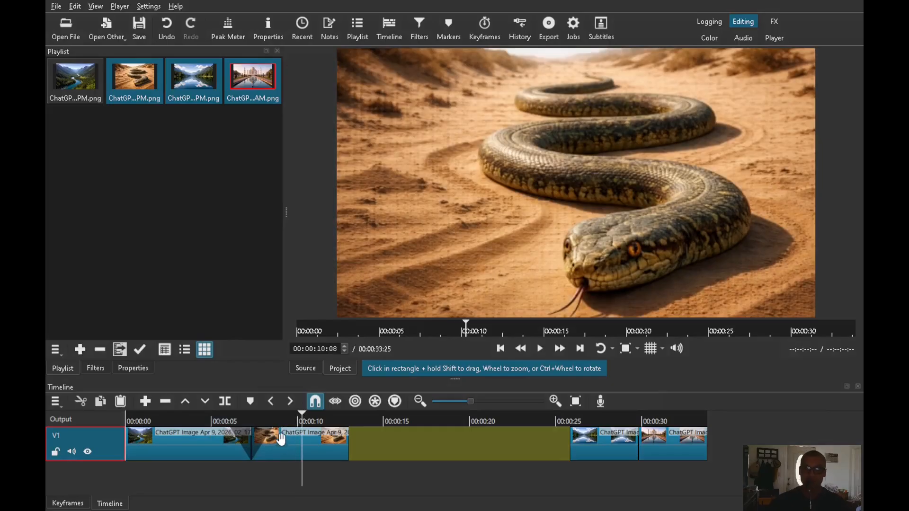
- Replace the fades with a transition by overlapping the snake clip onto the river clip's end, and play it back
{"action": "left_click_drag", "start_coordinate": [277, 431], "coordinate": [359, 443]}
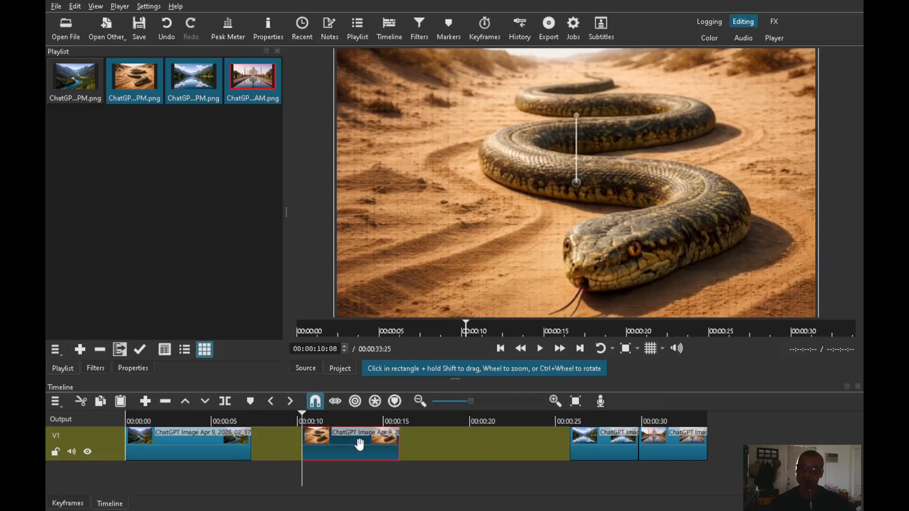
{"action": "left_click_drag", "start_coordinate": [359, 443], "coordinate": [252, 450]}
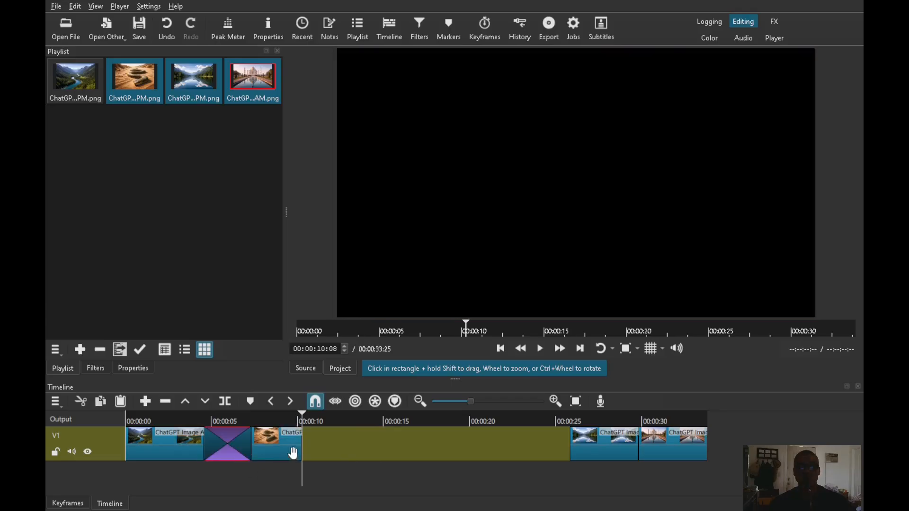
{"action": "left_click", "coordinate": [192, 420]}
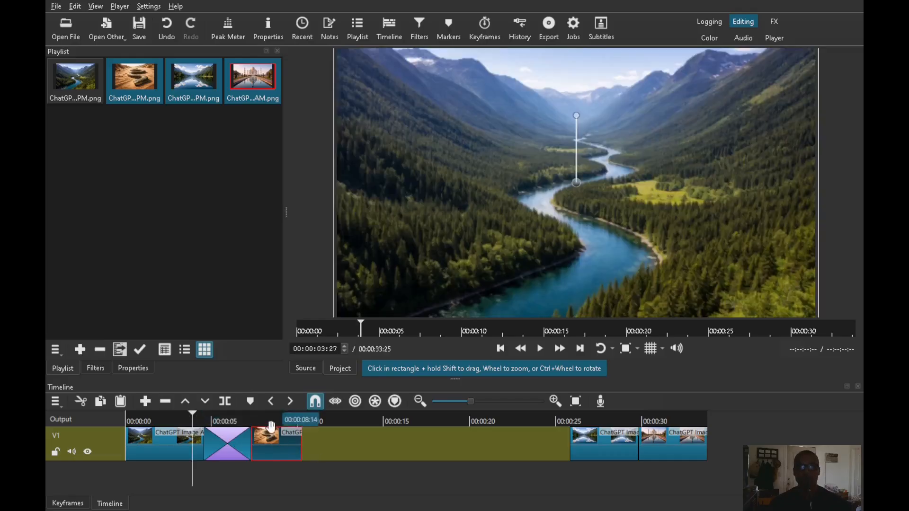
{"action": "left_click", "coordinate": [121, 452]}
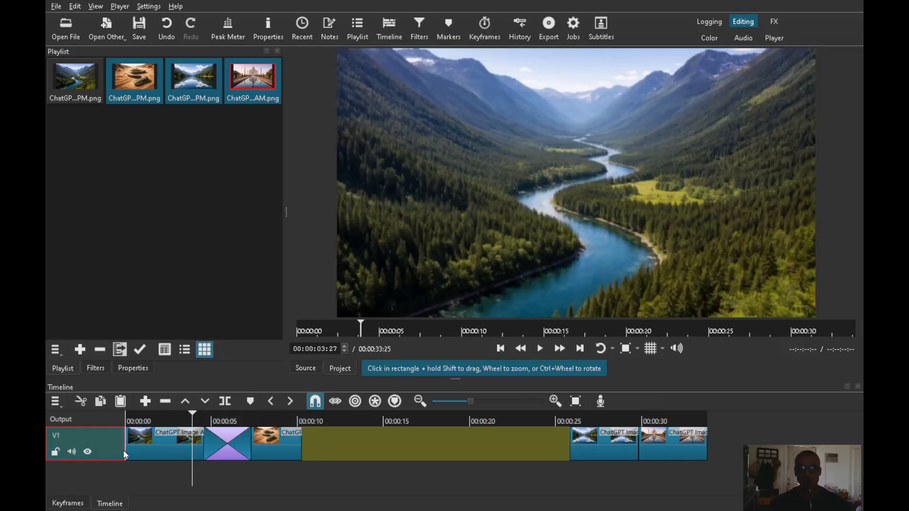
{"action": "key", "text": "space"}
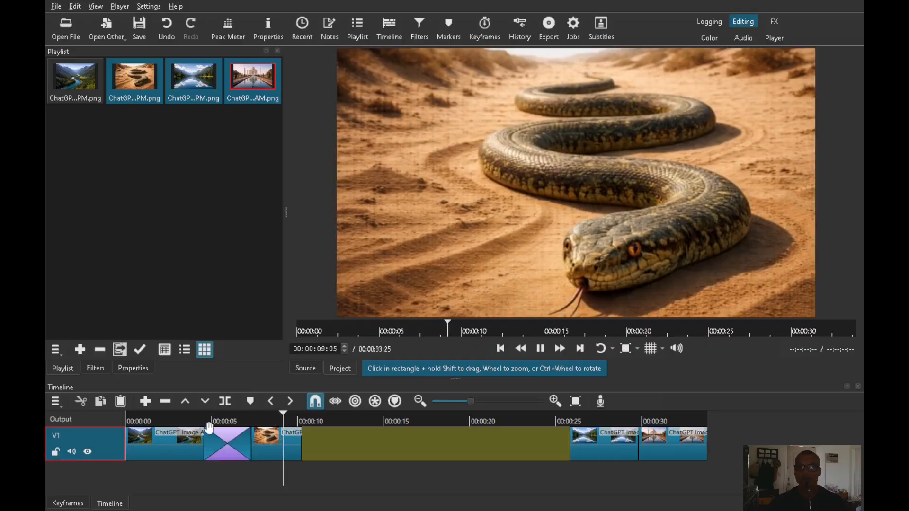
{"action": "left_click", "coordinate": [189, 420]}
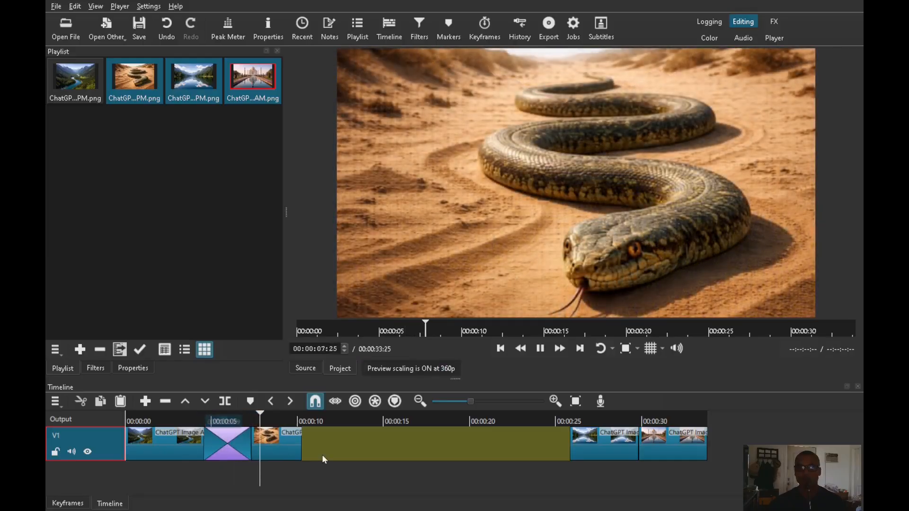
{"action": "key", "text": "space"}
- Extend the end of the snake clip by about 3 seconds
{"action": "left_click", "coordinate": [298, 443]}
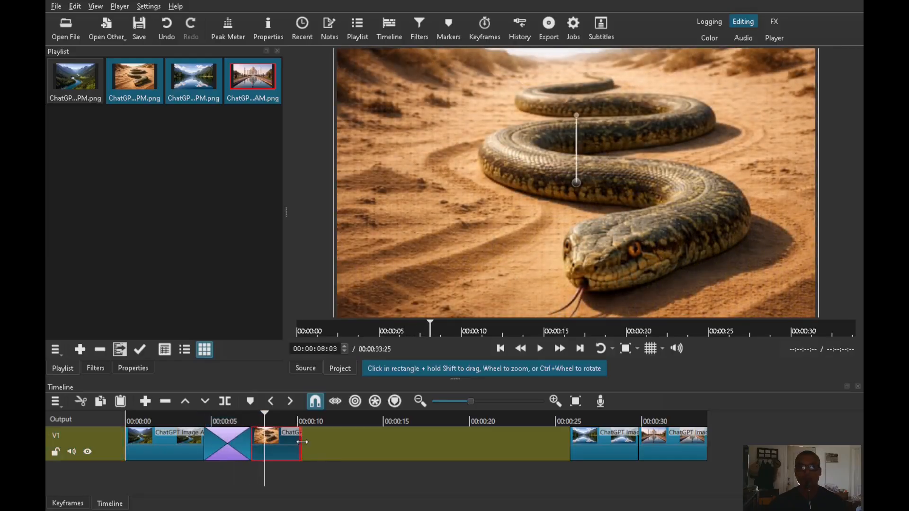
{"action": "left_click_drag", "start_coordinate": [353, 442], "coordinate": [354, 443]}
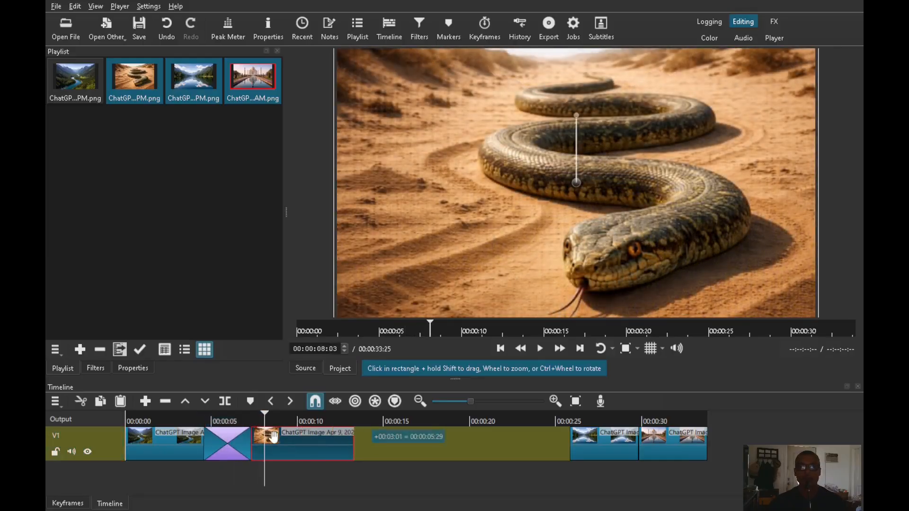
- Change the transition between the river and snake clips to Bar Horizontal and preview it
{"action": "left_click", "coordinate": [234, 444]}
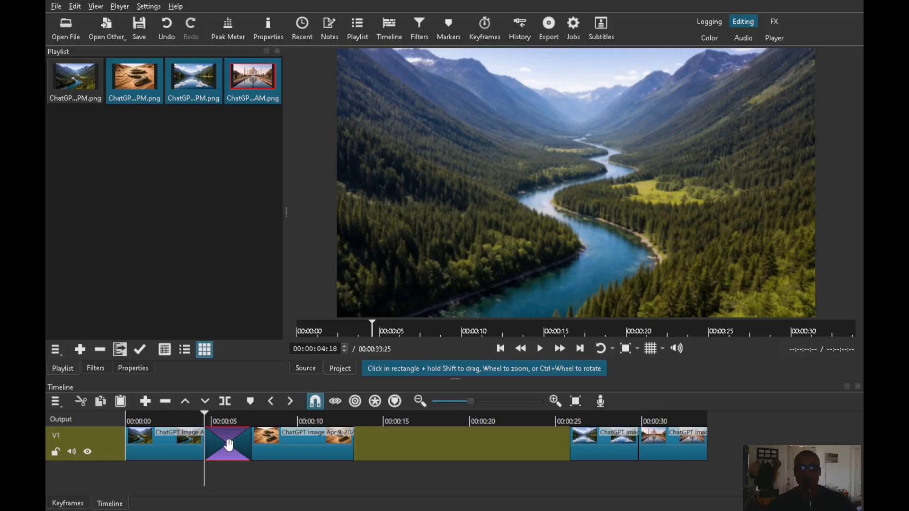
{"action": "right_click", "coordinate": [228, 445]}
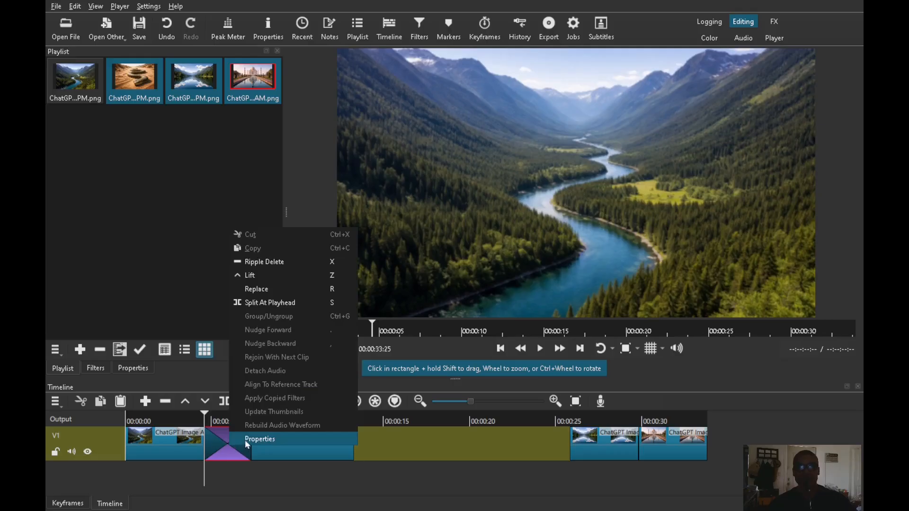
{"action": "left_click", "coordinate": [245, 440]}
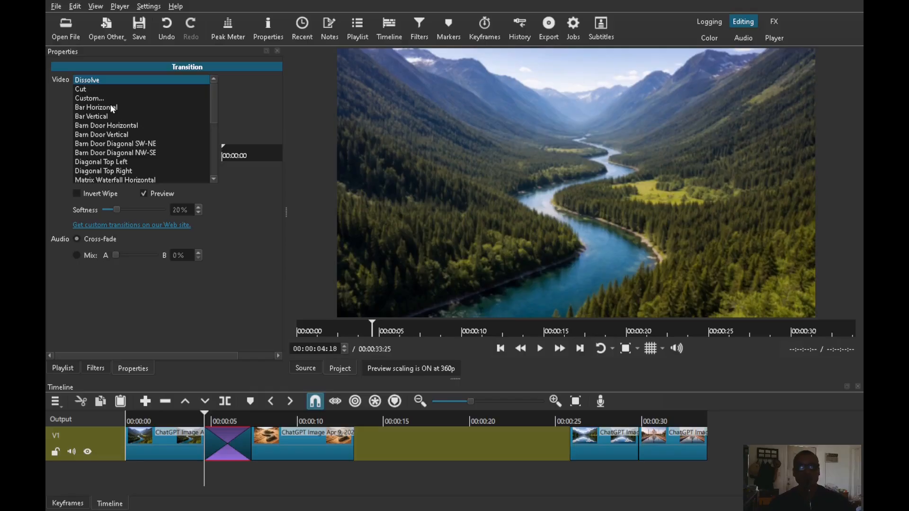
{"action": "left_click", "coordinate": [112, 108]}
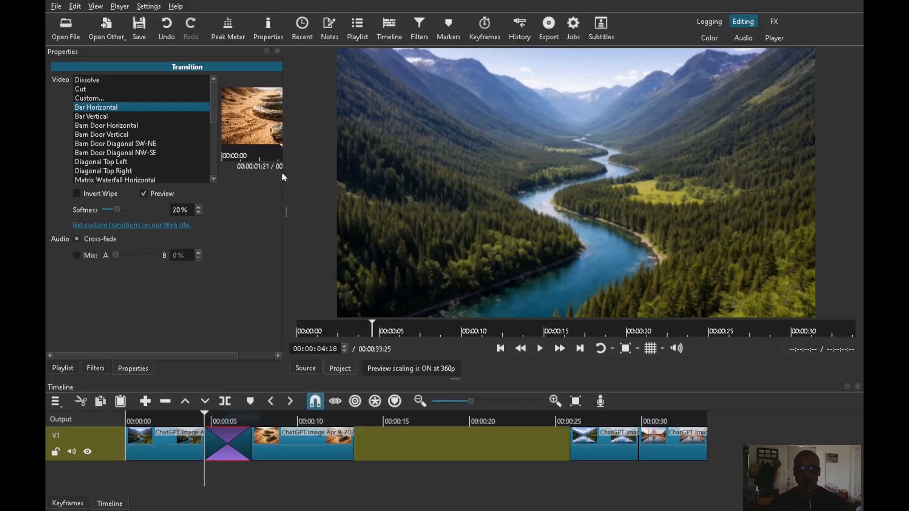
{"action": "left_click_drag", "start_coordinate": [286, 207], "coordinate": [361, 206]}
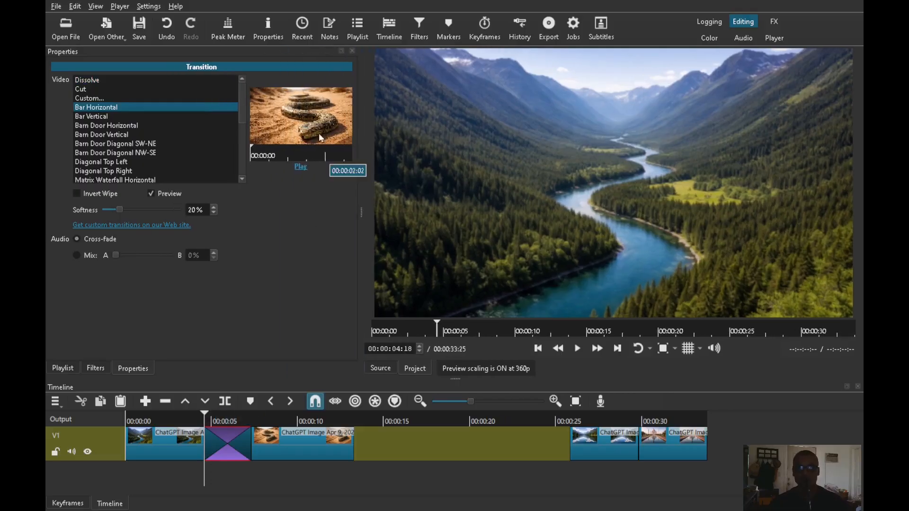
{"action": "left_click", "coordinate": [196, 417]}
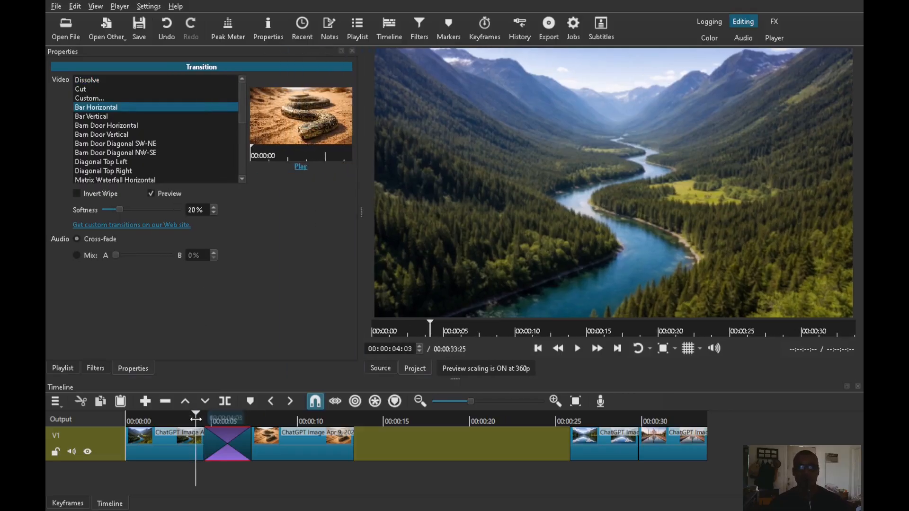
{"action": "key", "text": "space"}
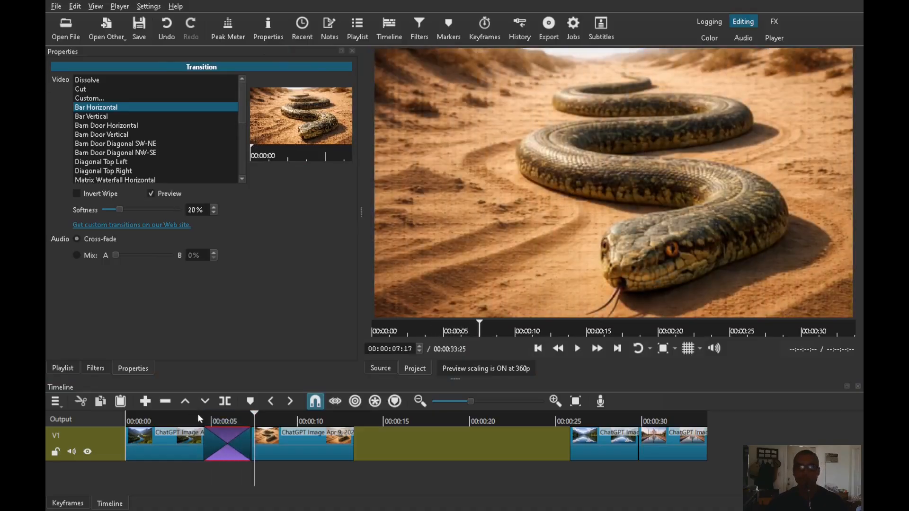
- Invert the wipe of the Bar Horizontal transition and play it back between the river and snake clips
{"action": "key", "text": "space"}
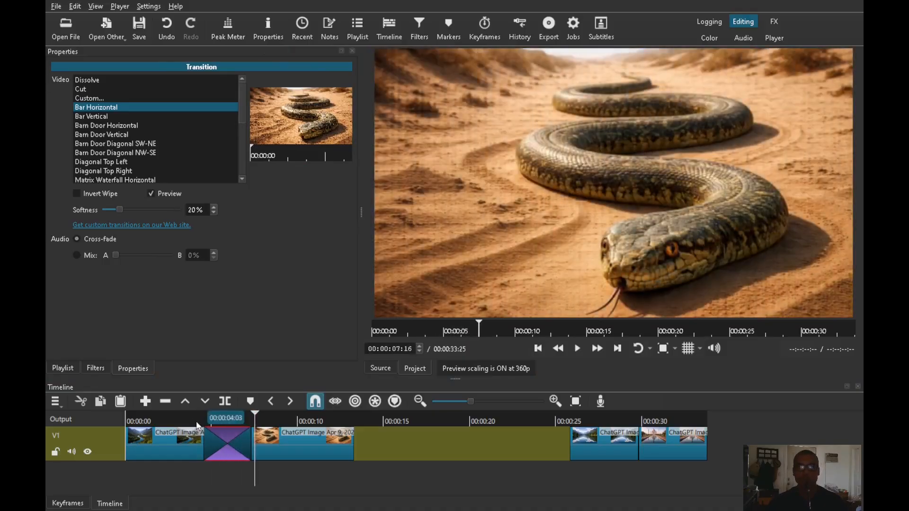
{"action": "left_click", "coordinate": [77, 194]}
{"action": "left_click", "coordinate": [191, 416]}
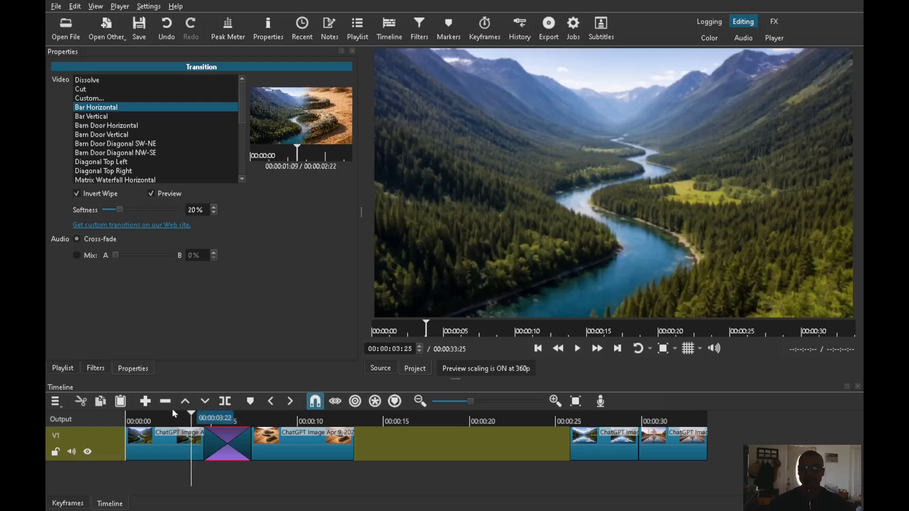
{"action": "key", "text": "space"}
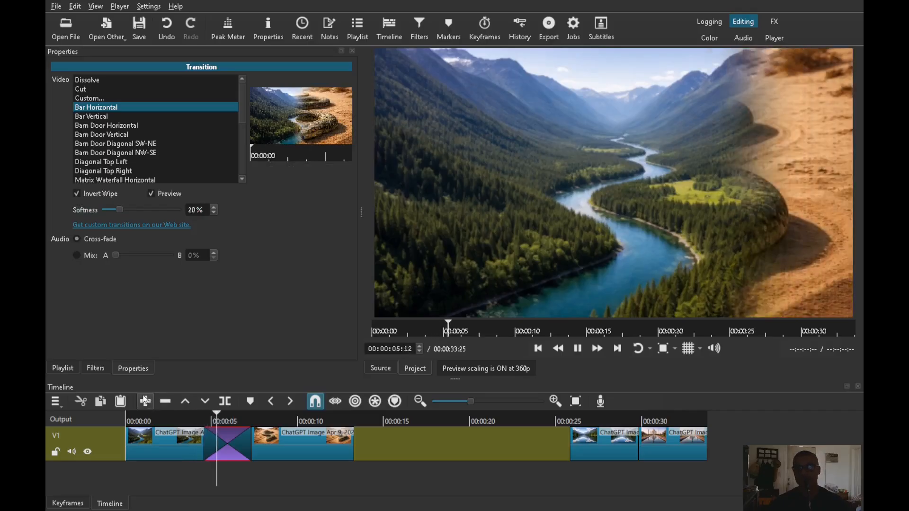
{"action": "key", "text": "space"}
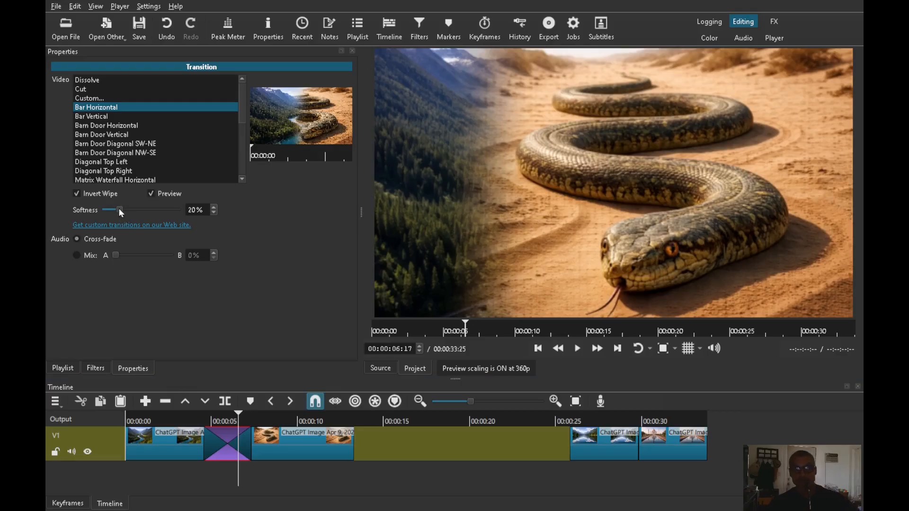
- Reduce the transition's softness to 1% and play it back to check the sharper edge
{"action": "left_click_drag", "start_coordinate": [120, 209], "coordinate": [106, 210]}
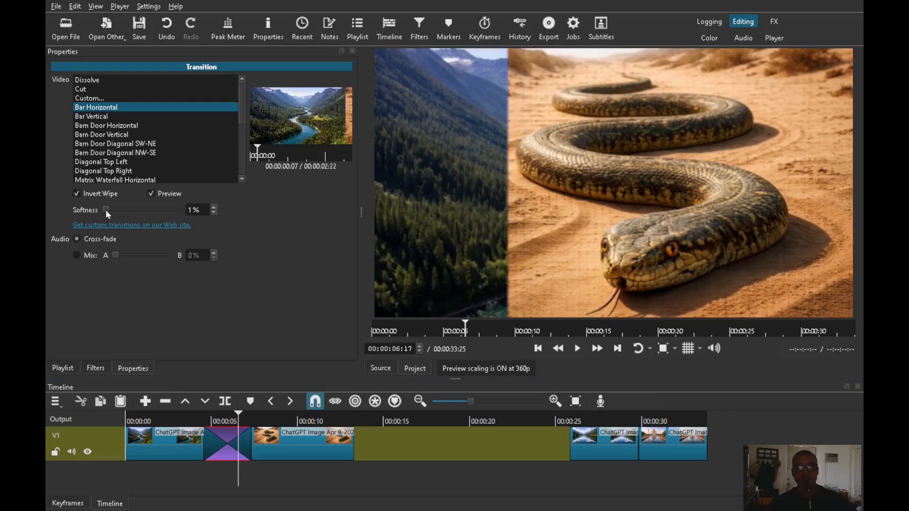
{"action": "left_click", "coordinate": [191, 419]}
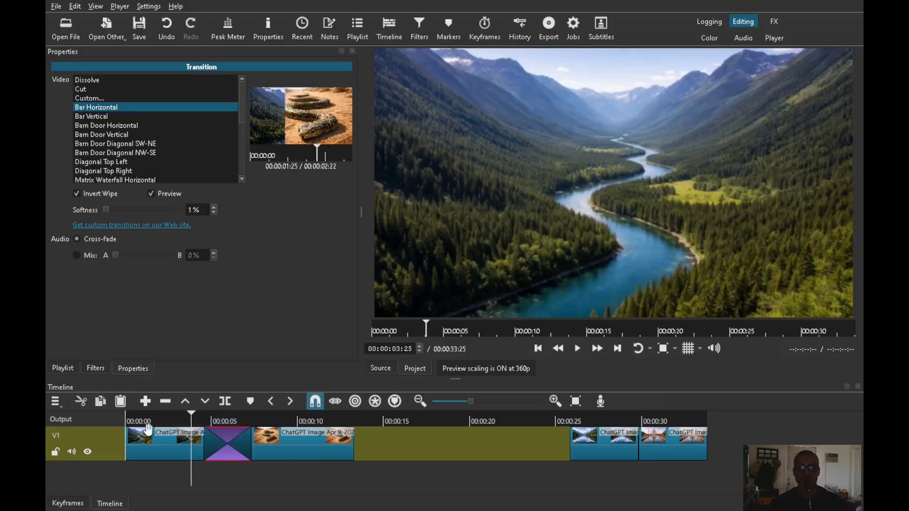
{"action": "key", "text": "space"}
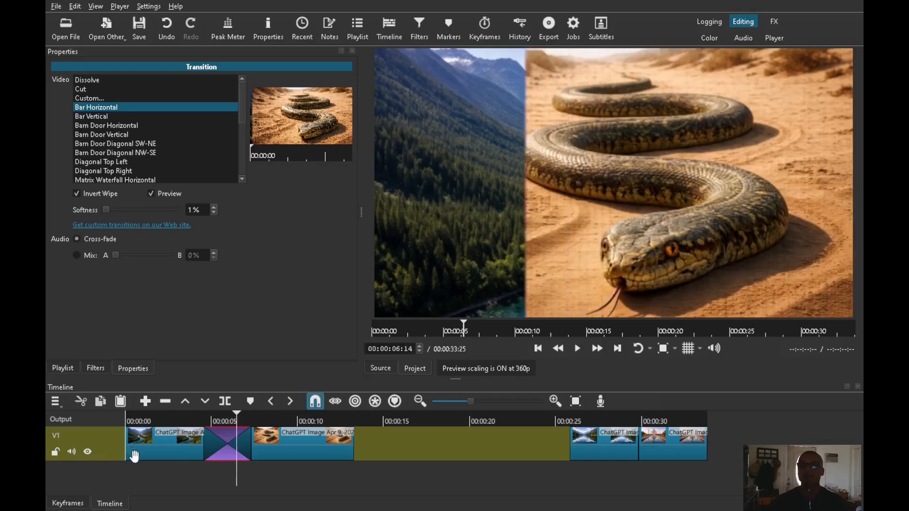
{"action": "key", "text": "space"}
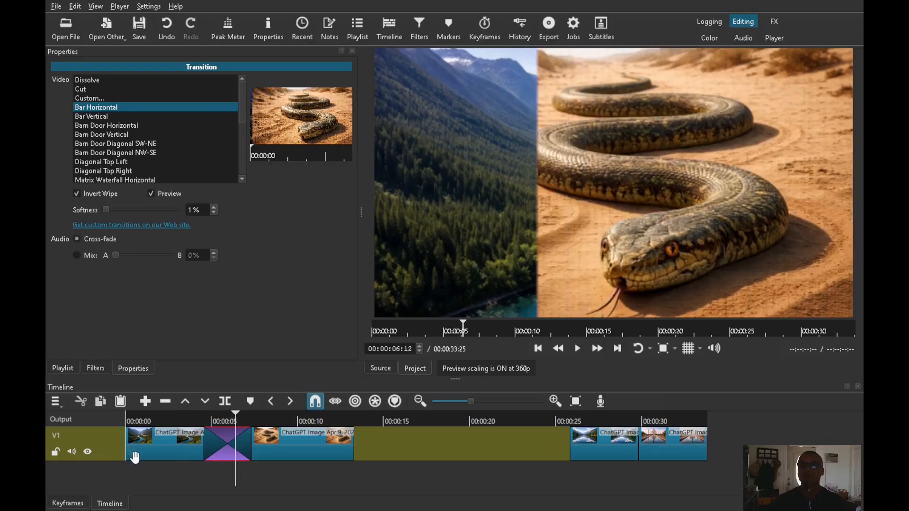
- Turn off the inverted wipe on the Bar Horizontal transition and play it back
{"action": "left_click", "coordinate": [78, 193]}
{"action": "left_click", "coordinate": [192, 420]}
{"action": "key", "text": "space"}
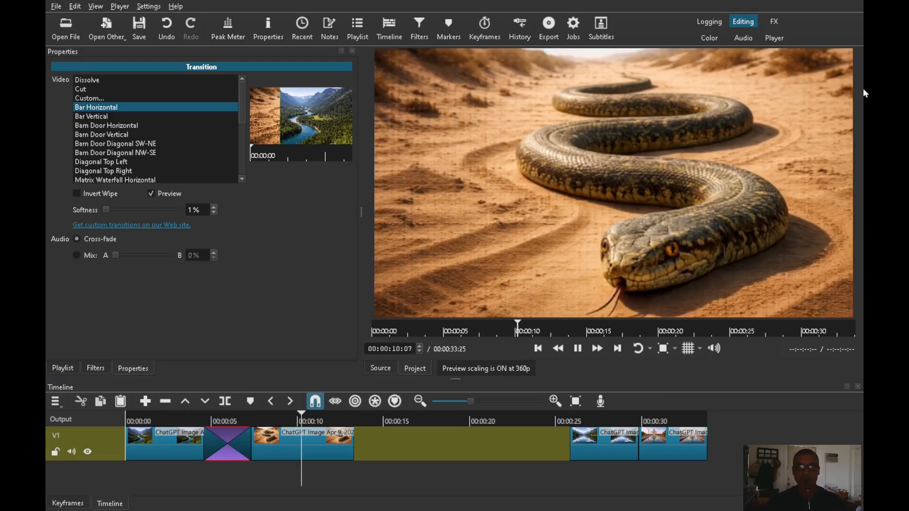
- Change the transition to Barn Door Horizontal and play it back with the wipe normal and with it inverted
{"action": "left_click", "coordinate": [197, 419]}
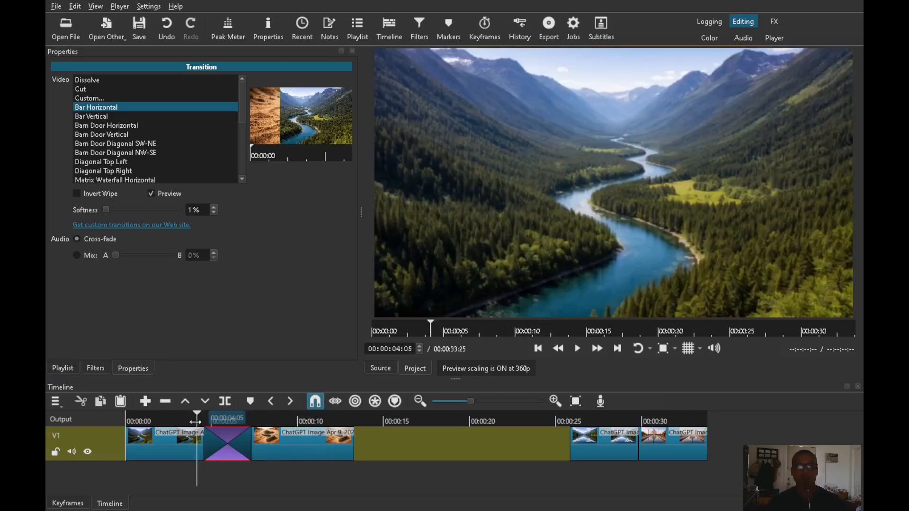
{"action": "left_click", "coordinate": [100, 127]}
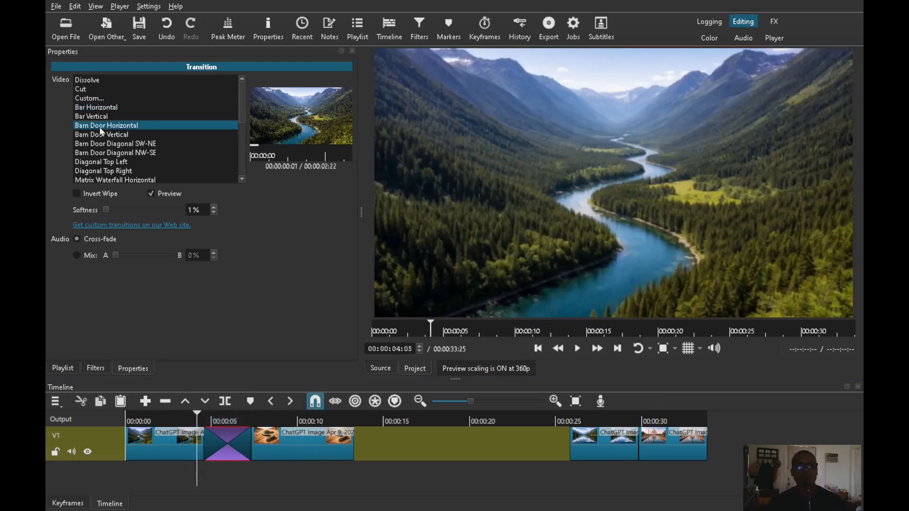
{"action": "key", "text": "space"}
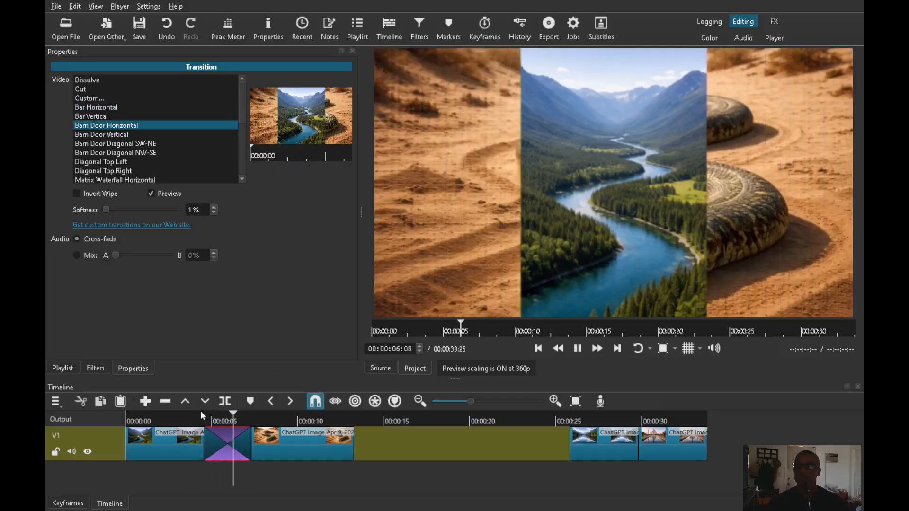
{"action": "key", "text": "space"}
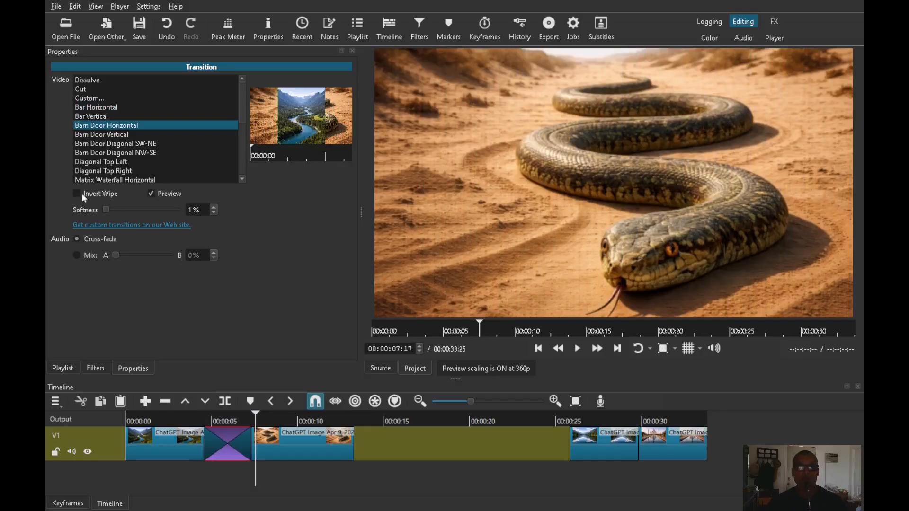
{"action": "left_click", "coordinate": [77, 193]}
{"action": "left_click", "coordinate": [199, 423]}
{"action": "key", "text": "space"}
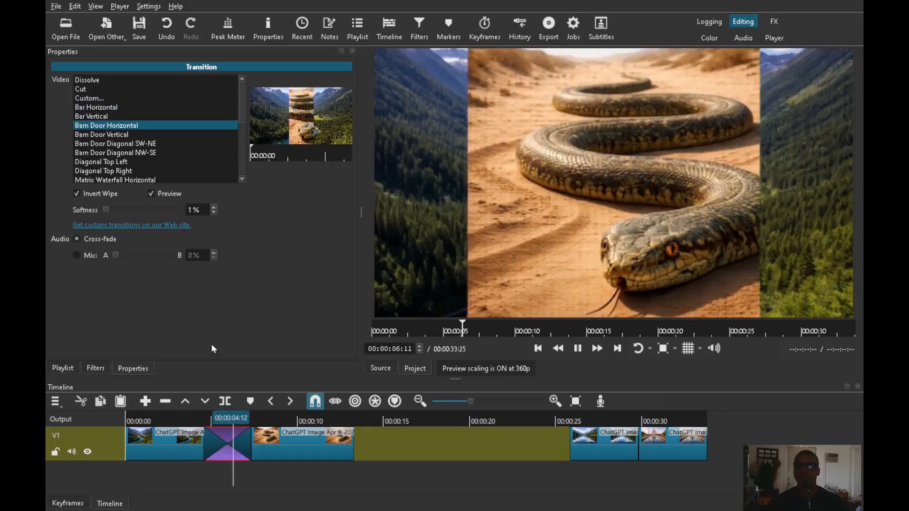
- Try Barn Door Diagonal SW-NE and Iris Circle as the transition between the river and snake clips, playing back each
{"action": "left_click", "coordinate": [107, 143]}
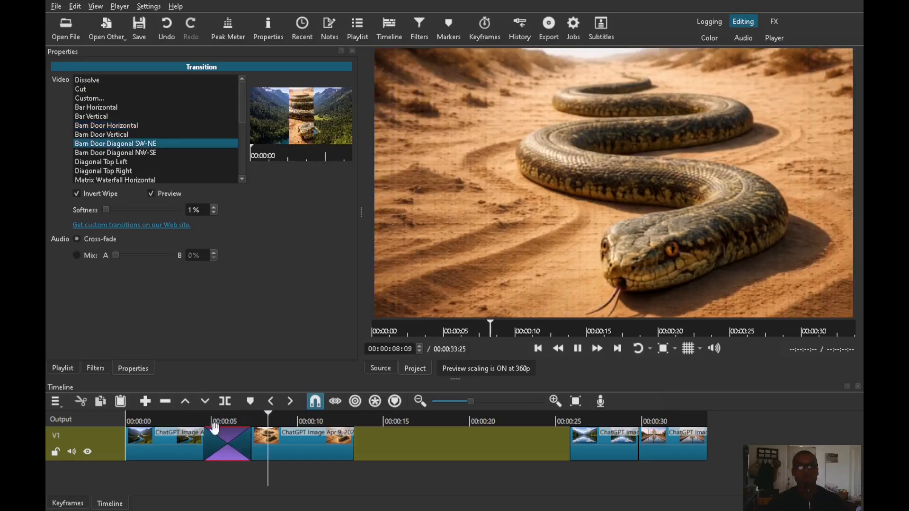
{"action": "left_click", "coordinate": [180, 420]}
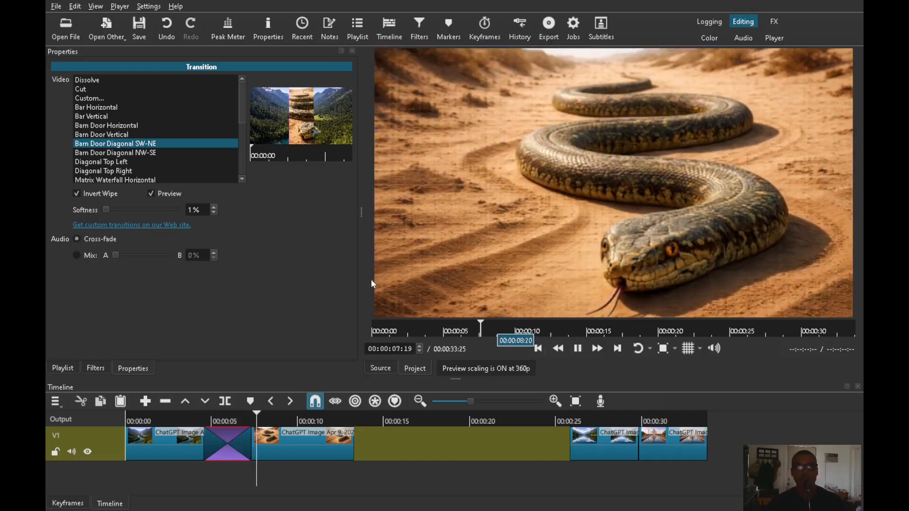
{"action": "left_click_drag", "start_coordinate": [241, 112], "coordinate": [242, 139]}
{"action": "left_click", "coordinate": [97, 153]}
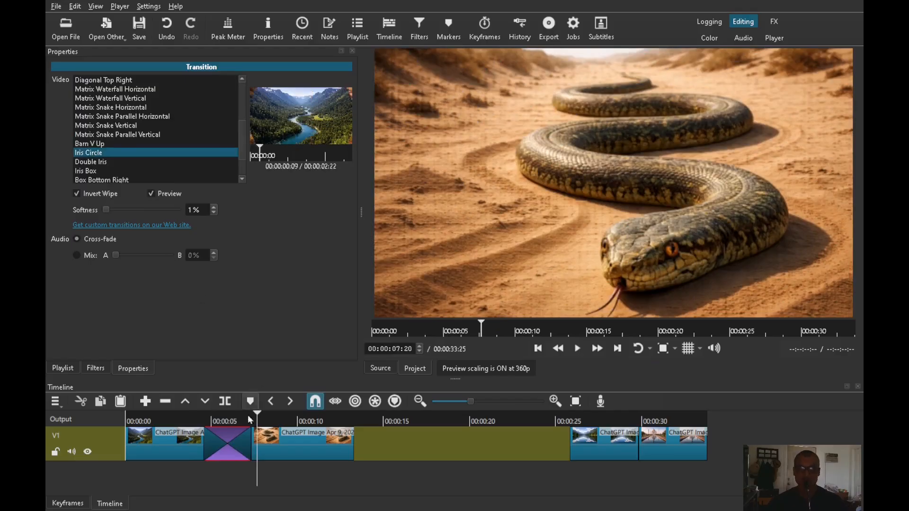
{"action": "left_click", "coordinate": [193, 418]}
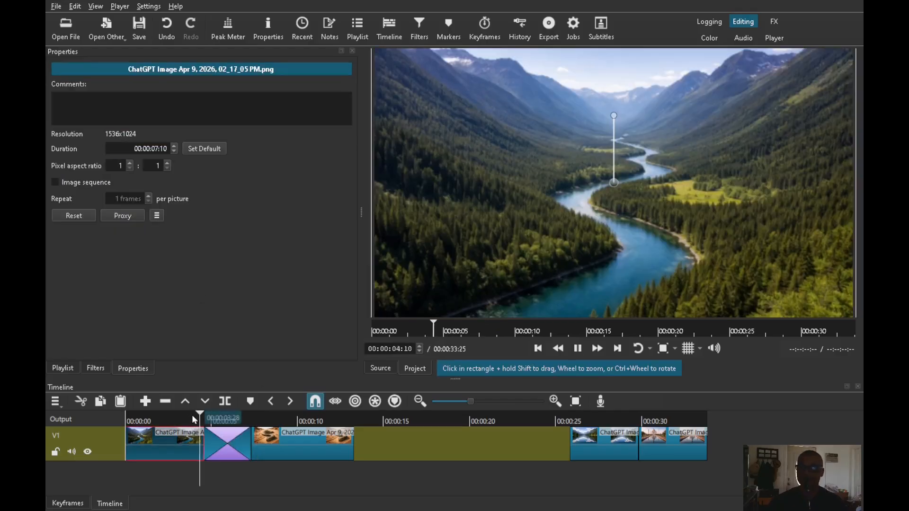
{"action": "left_click", "coordinate": [120, 450]}
{"action": "key", "text": "space"}
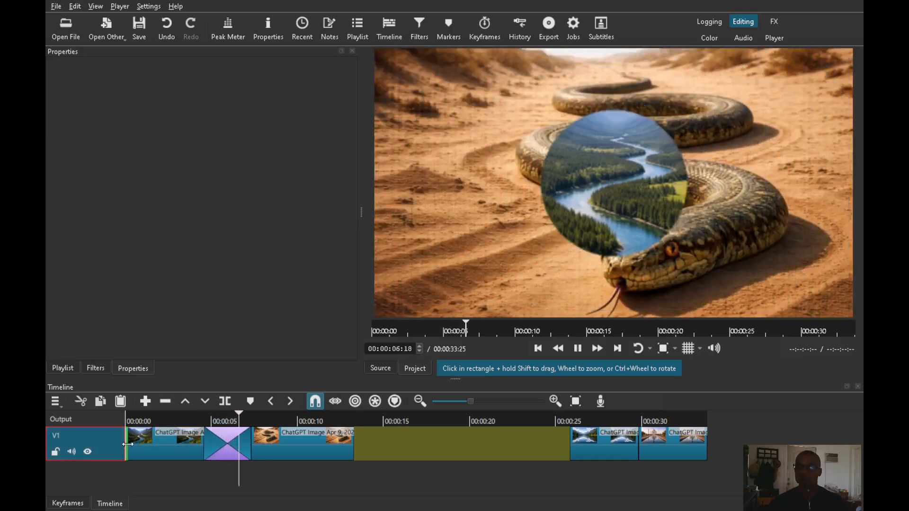
{"action": "key", "text": "space"}
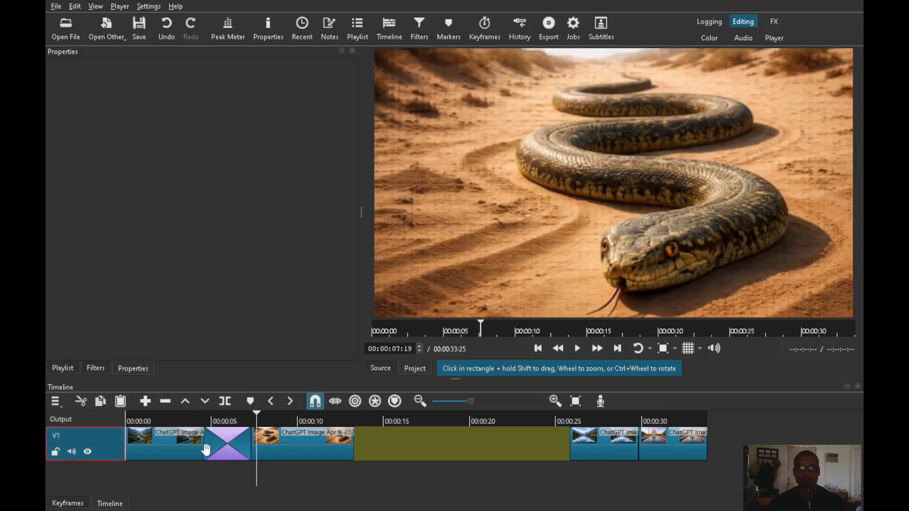
- Shorten the transition from its start side to about 01:12 and play back the quicker change between the clips
{"action": "left_click", "coordinate": [221, 445]}
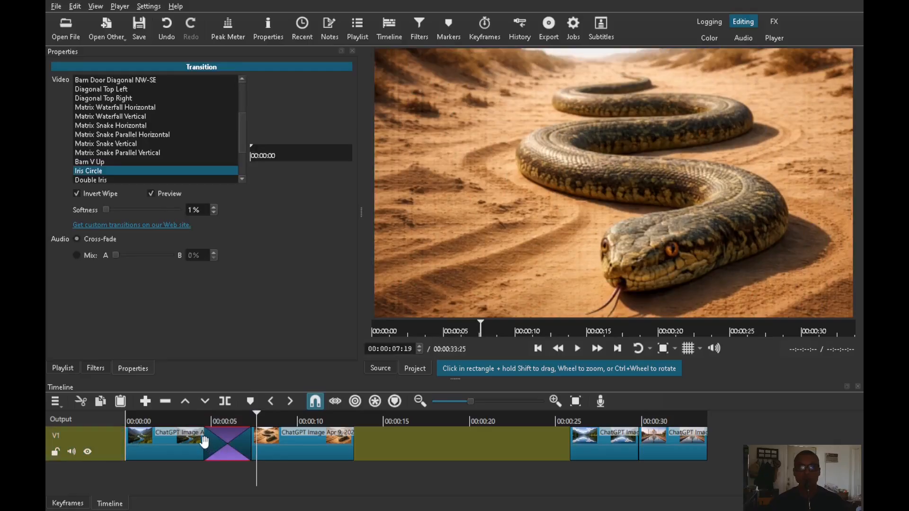
{"action": "left_click_drag", "start_coordinate": [206, 439], "coordinate": [227, 436]}
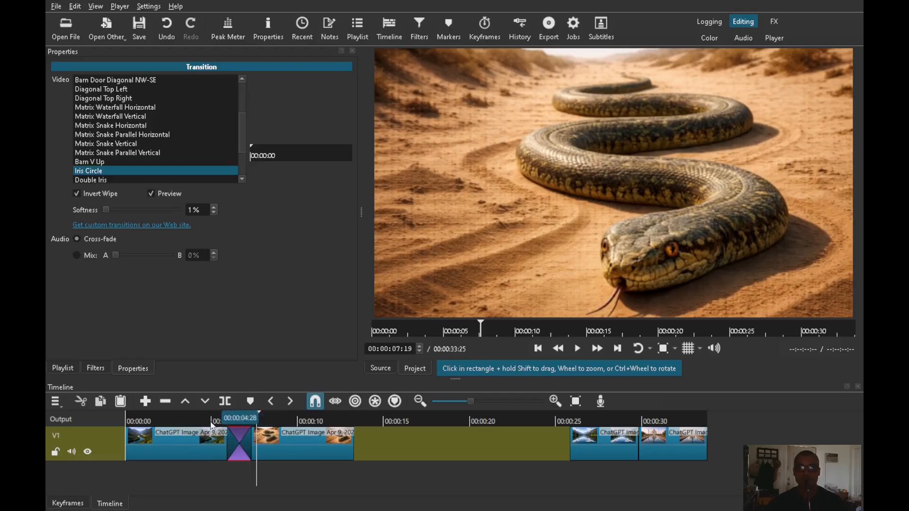
{"action": "left_click", "coordinate": [210, 420]}
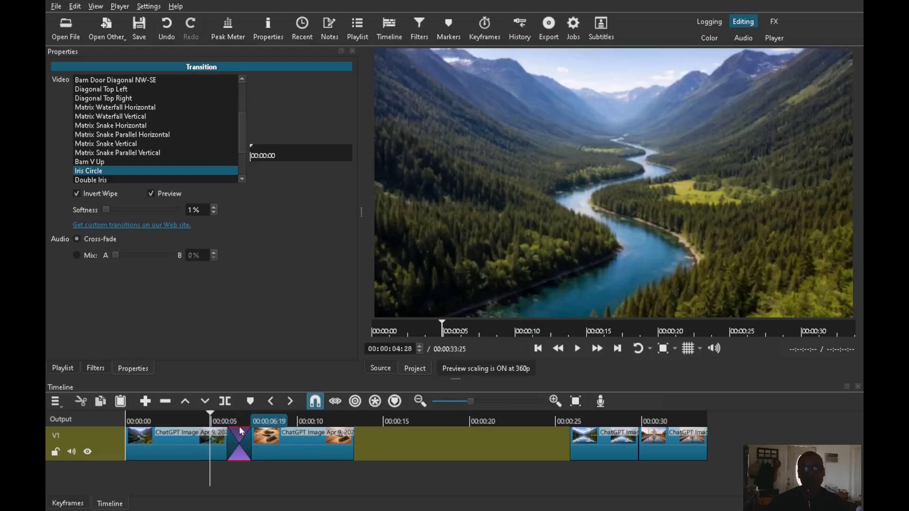
{"action": "key", "text": "space"}
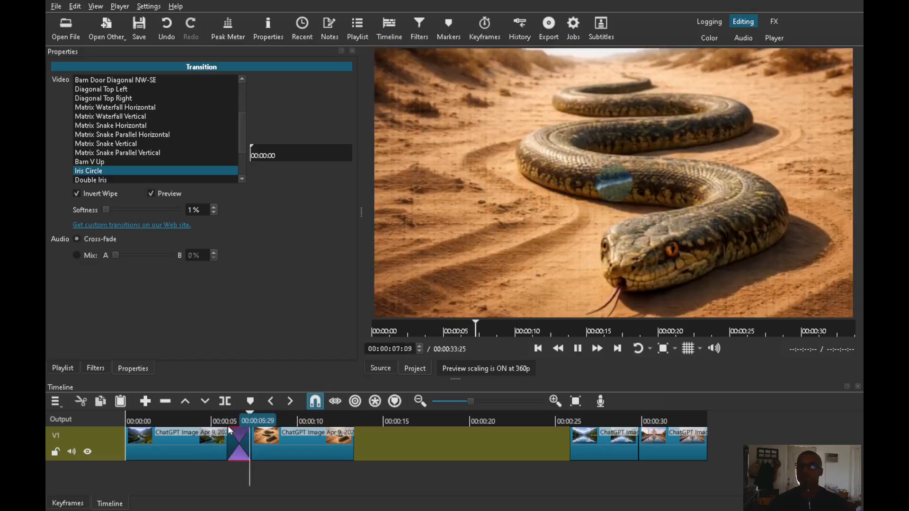
{"action": "key", "text": "space"}
{"action": "left_click", "coordinate": [217, 419]}
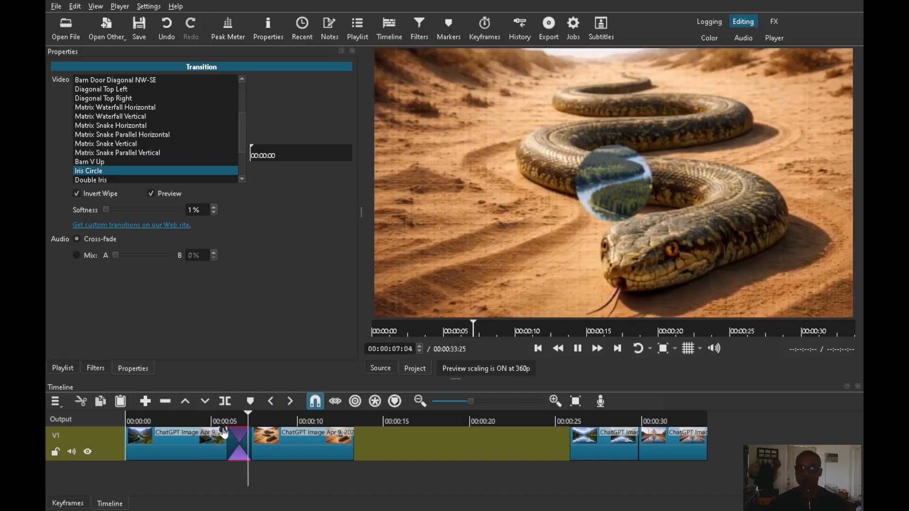
{"action": "key", "text": "space"}
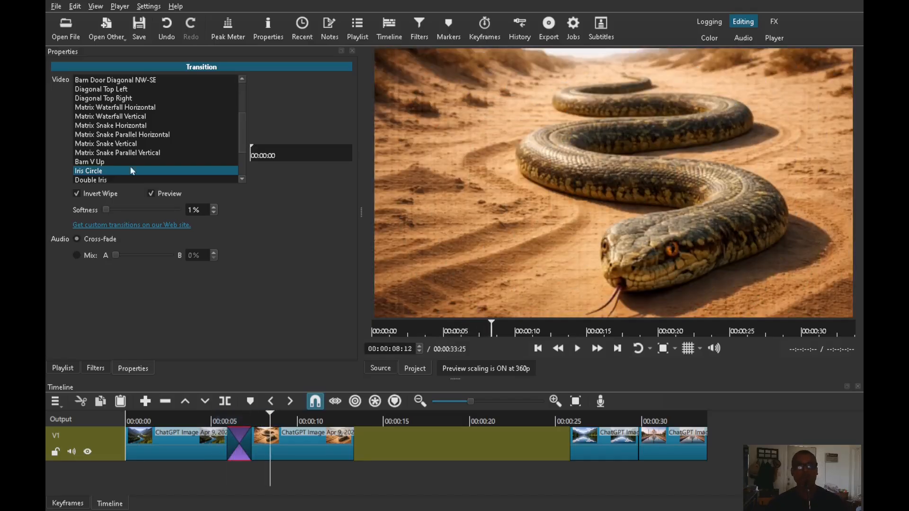
- Try Matrix Snake Horizontal and Barn V Up as the transition between the river and snake clips, previewing each
{"action": "left_click", "coordinate": [109, 127]}
{"action": "left_click", "coordinate": [218, 421]}
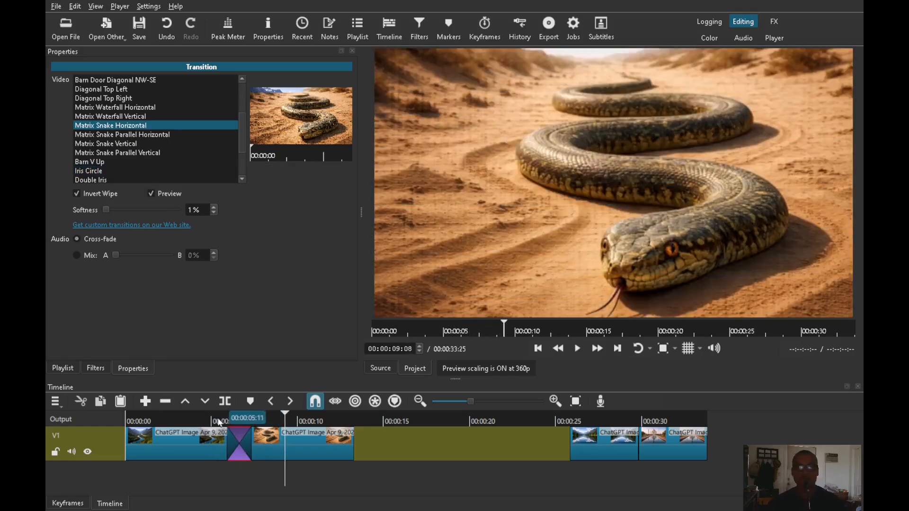
{"action": "left_click", "coordinate": [99, 162]}
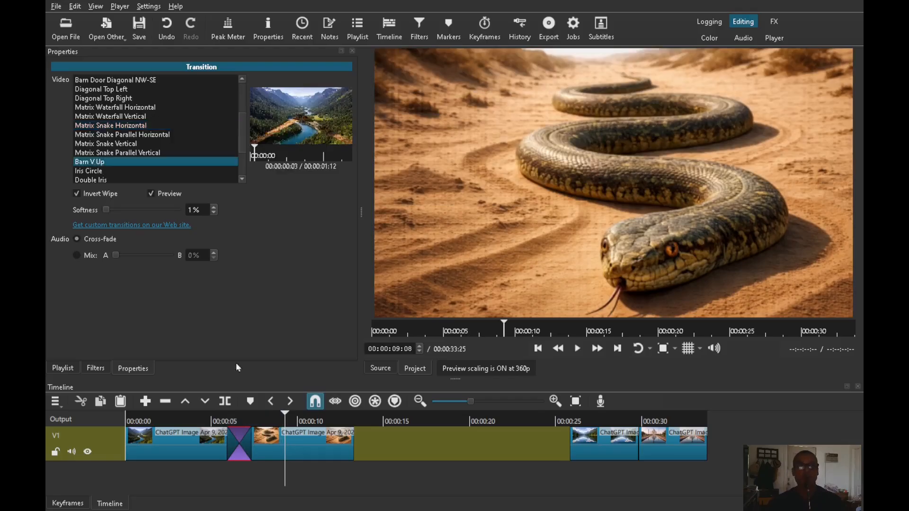
{"action": "left_click", "coordinate": [218, 421]}
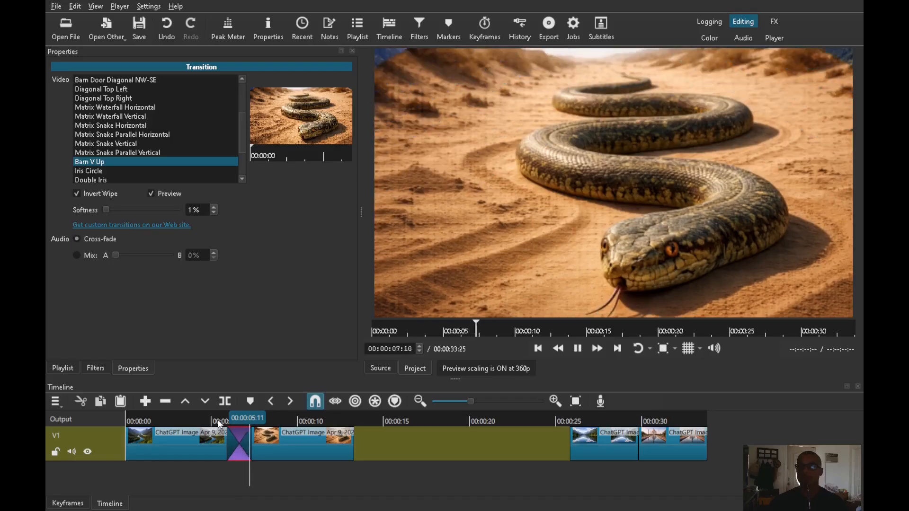
- Change the transition to Box Bottom Left, preview it inverted, and turn off Invert Wipe and preview it again
{"action": "left_click_drag", "start_coordinate": [241, 132], "coordinate": [243, 159]}
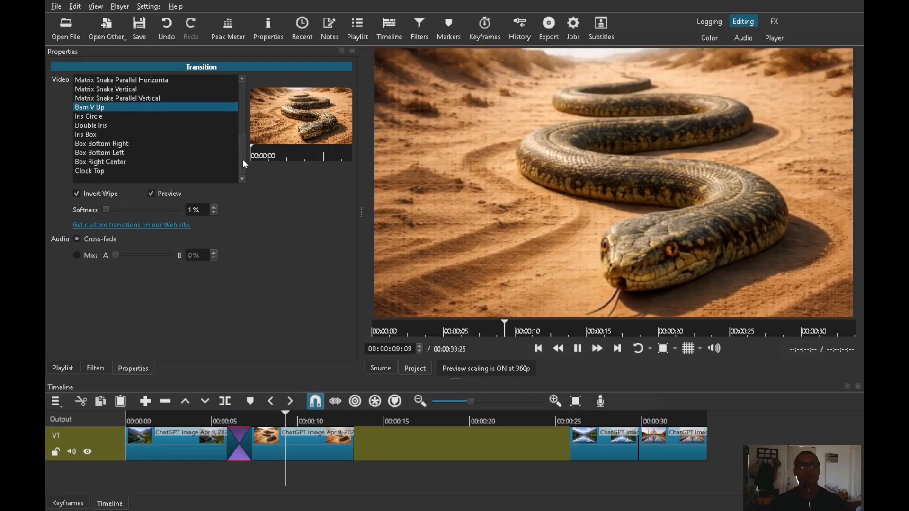
{"action": "left_click", "coordinate": [103, 152]}
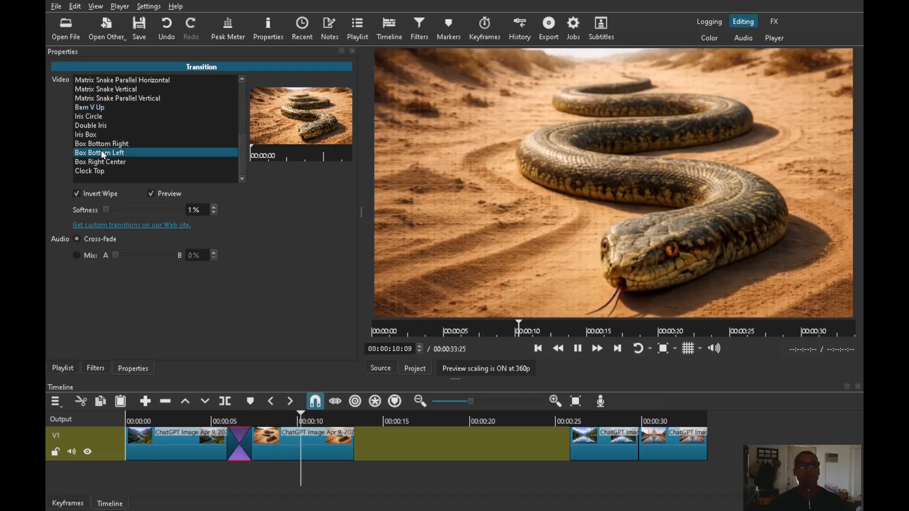
{"action": "left_click", "coordinate": [219, 420]}
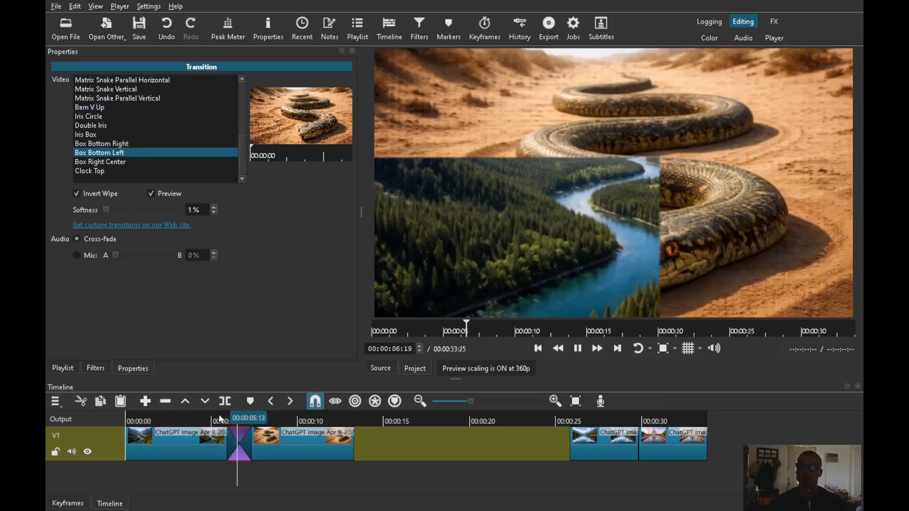
{"action": "left_click", "coordinate": [76, 193]}
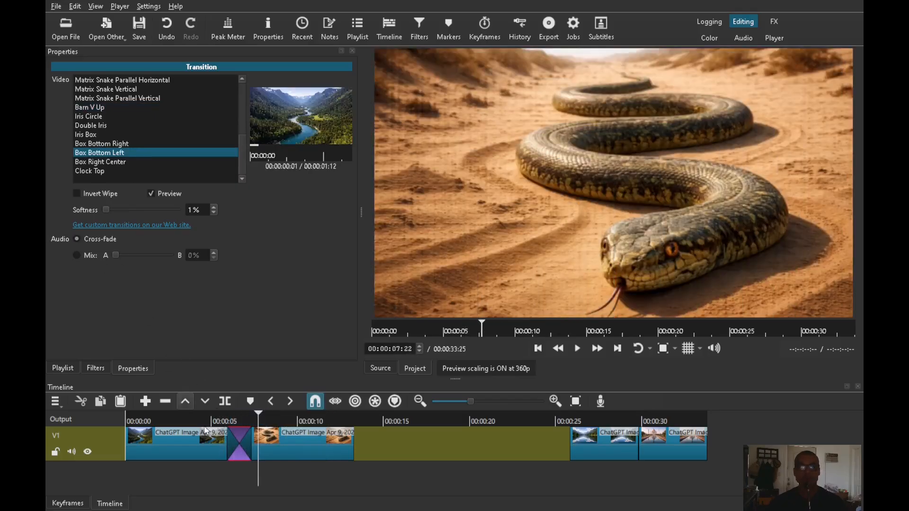
{"action": "left_click", "coordinate": [218, 420]}
{"action": "key", "text": "space"}
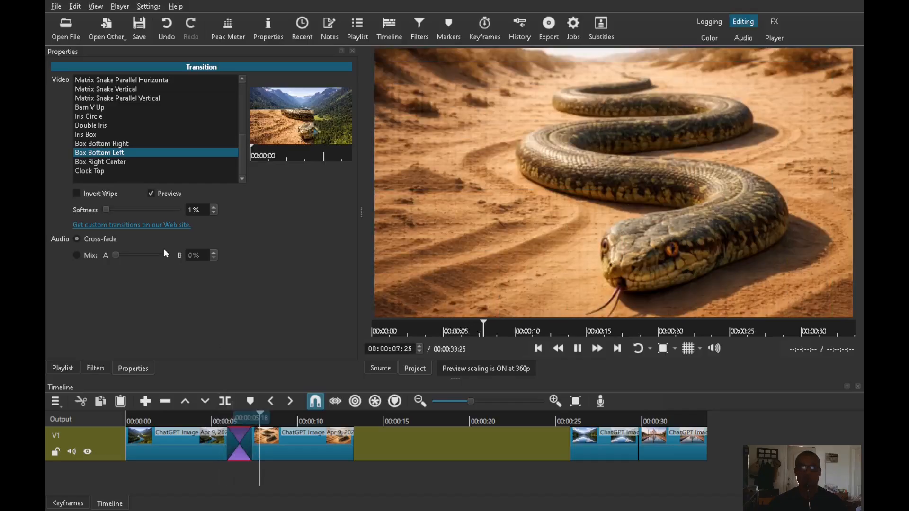
- Change the transition between the river and snake clips to Clock Top and play it back
{"action": "left_click", "coordinate": [100, 171]}
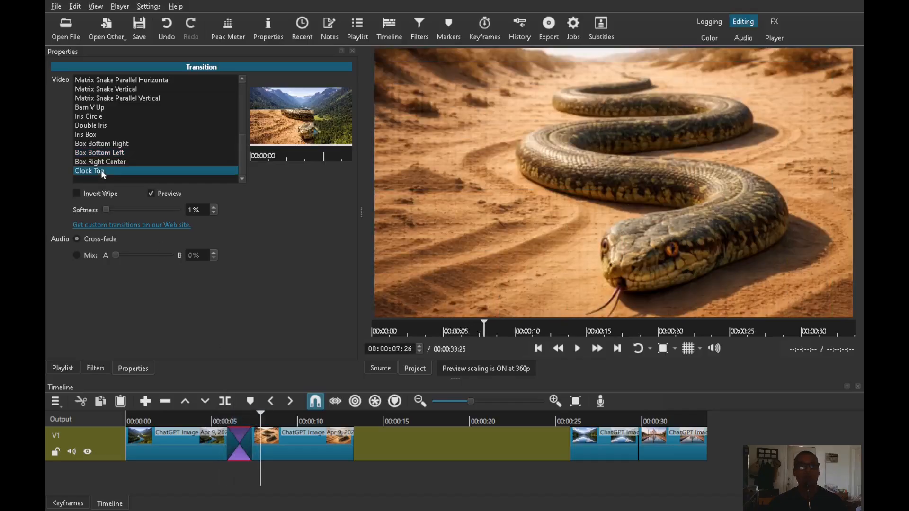
{"action": "left_click", "coordinate": [211, 420]}
{"action": "key", "text": "space"}
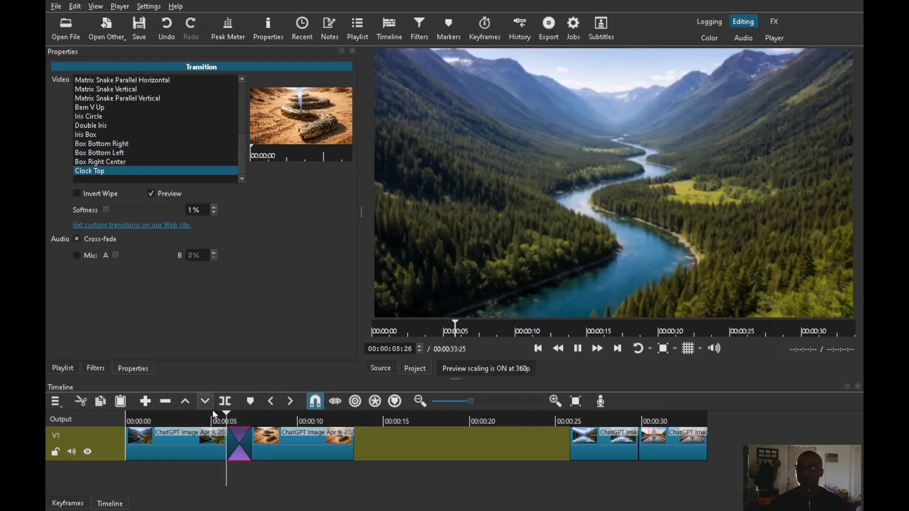